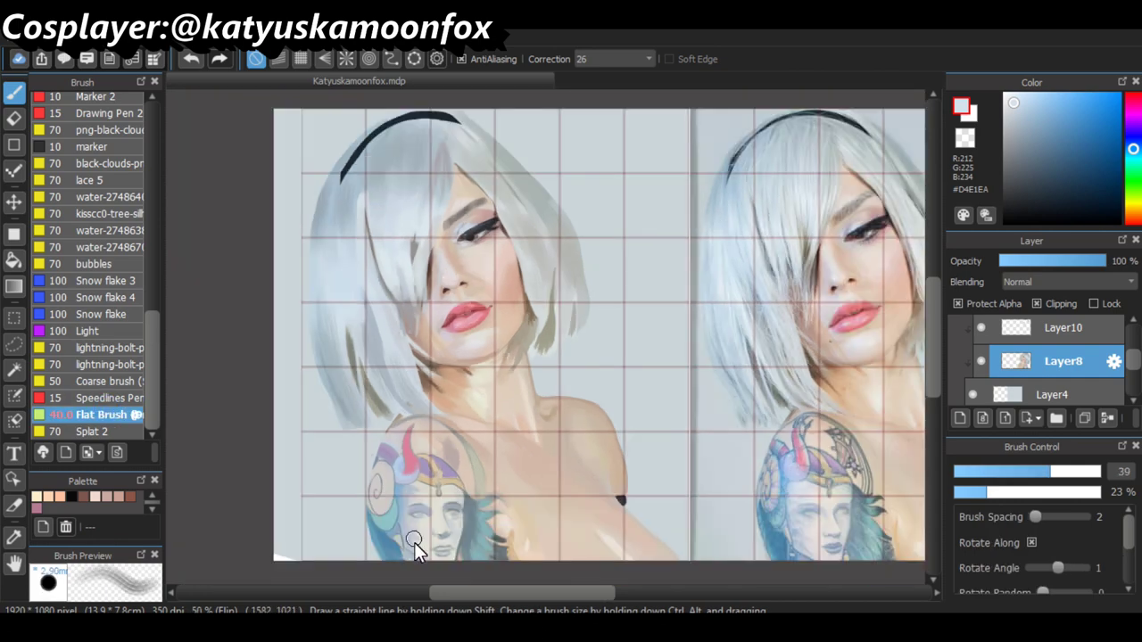
Paint dark brown strands in the hair beside the visible eye with the Acrylic brush at size 7.8, using colour sampled around the eye
scroll(102, 268, "up", 10)
left_click(102, 177)
scroll(303, 242, "up", 2)
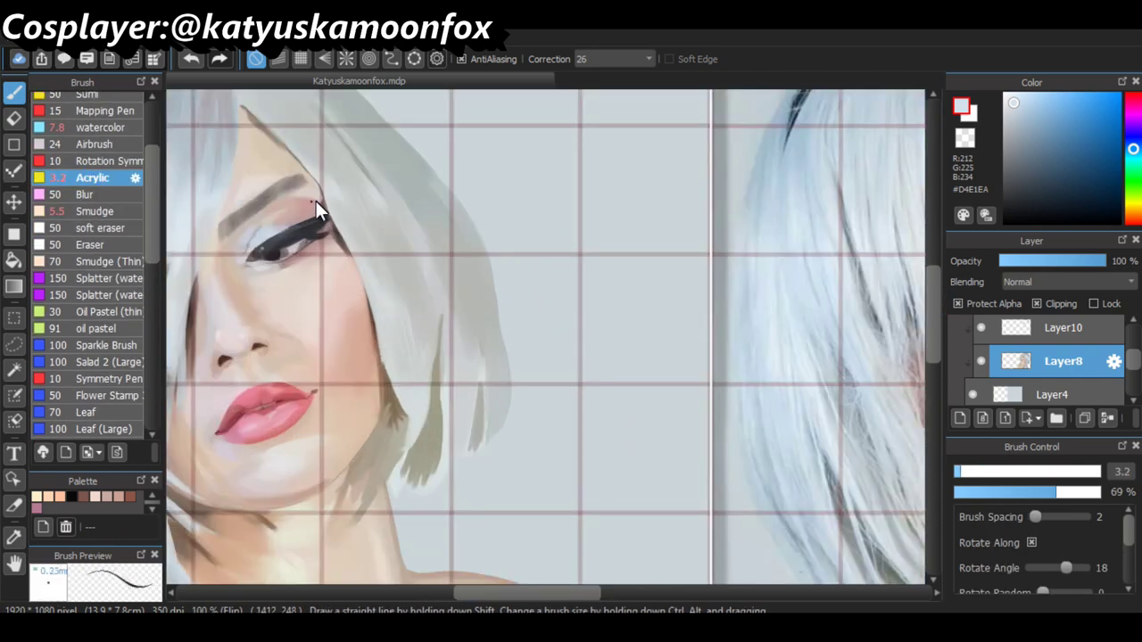
left_click(302, 242, "alt")
mouse_move(399, 299)
left_mouse_down()
mouse_move(312, 162)
mouse_move(335, 238)
mouse_move(354, 218)
mouse_move(359, 258)
mouse_move(331, 203)
left_mouse_up()
left_click(344, 230, "alt")
scroll(421, 324, "down", 2)
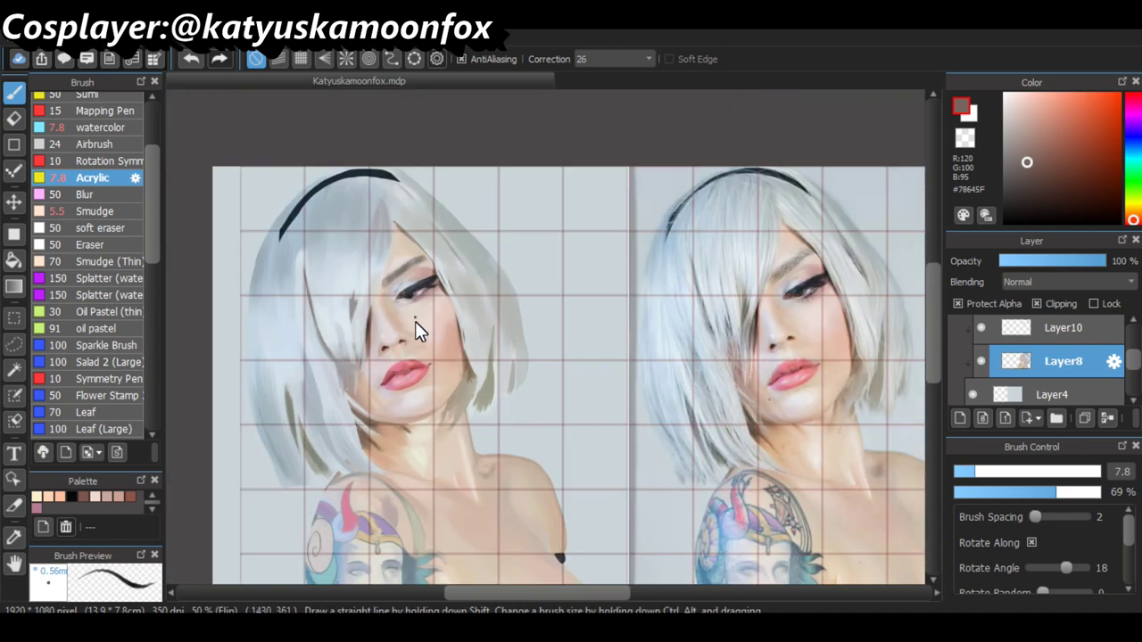
Undo the last hair stroke and add olive-grey strands beside the visible eye, using #7A7E70 sampled from the reference photo
scroll(302, 347, "up", 3)
left_click_drag(295, 306, 312, 357)
scroll(454, 338, "down", 3)
key("ctrl+z")
left_click(784, 244, "alt")
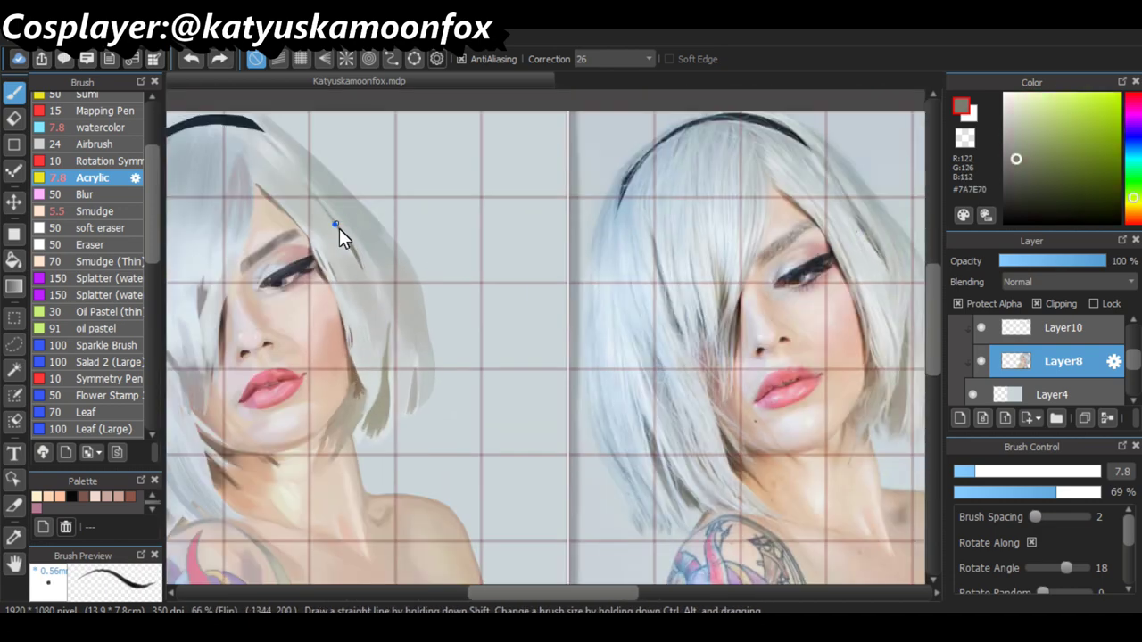
scroll(414, 309, "down", 2)
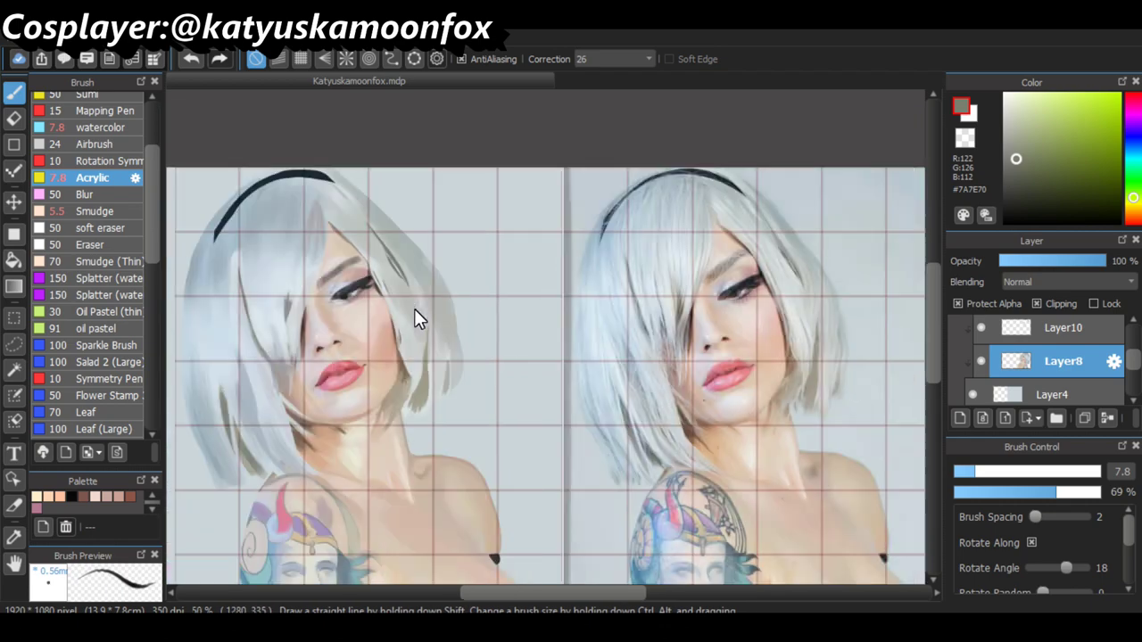
Set the Acrylic brush to size 12.7 and 65% opacity, and paint light grey strands in the side hair beside the visible eye
scroll(414, 309, "up", 2)
left_click(855, 207, "alt")
left_click(621, 311, "alt")
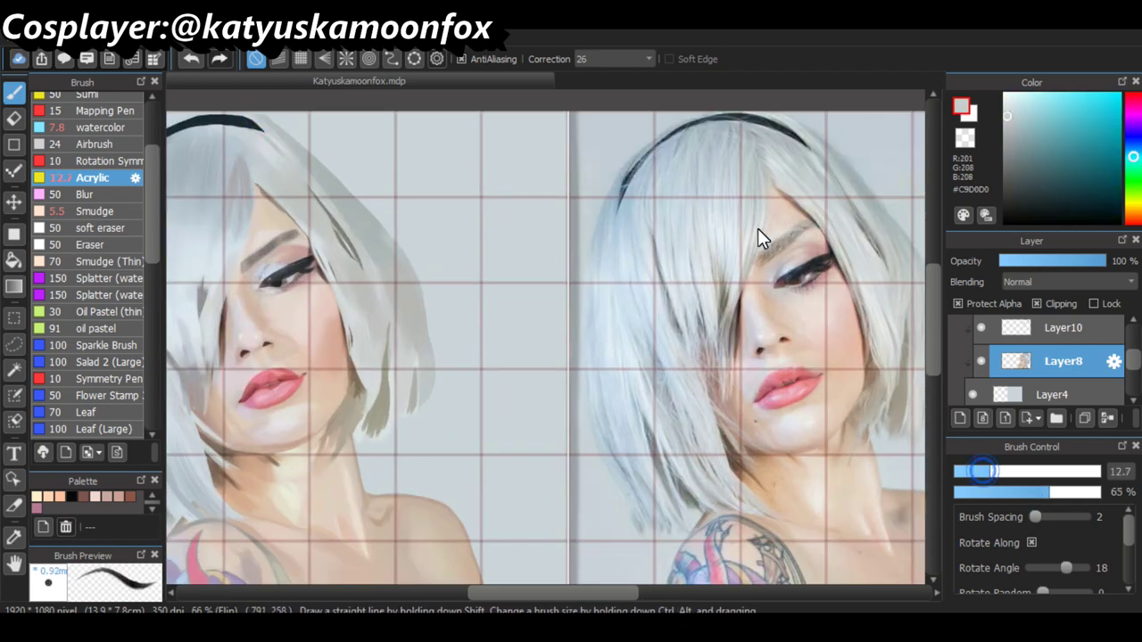
mouse_move(303, 152)
left_mouse_down()
mouse_move(372, 241)
mouse_move(395, 249)
left_mouse_up()
scroll(410, 264, "down", 1)
left_click(809, 256, "alt")
left_click_drag(359, 183, 373, 228)
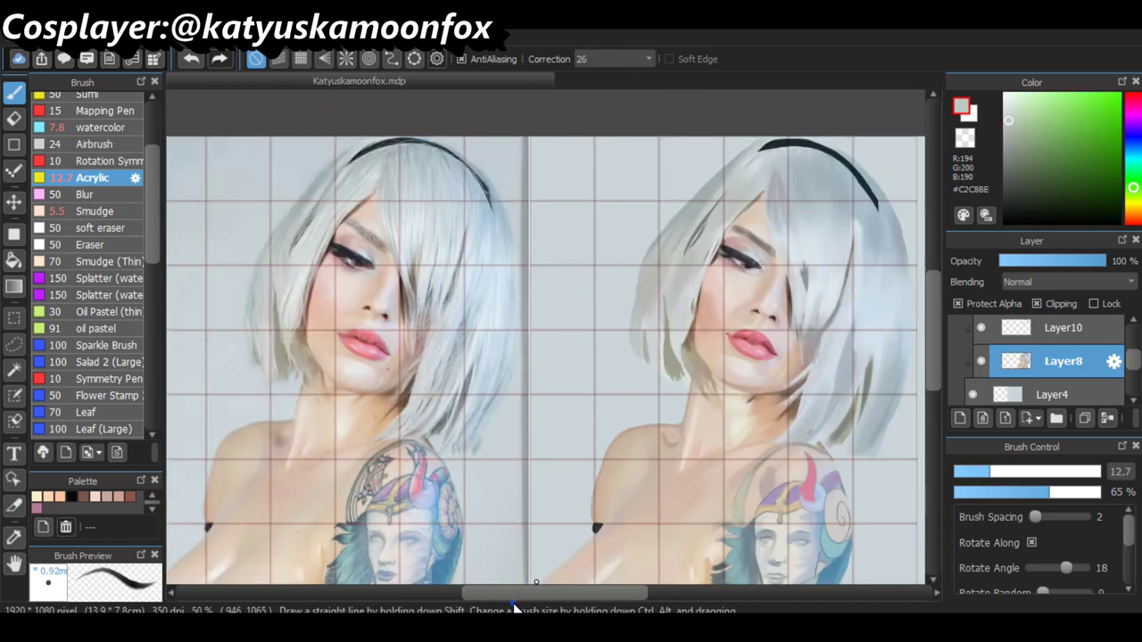
Paint pale grey over the outer lock of the side hair and trim its outline with the eraser
scroll(298, 359, "up", 1)
left_click(813, 284, "alt")
left_click(818, 318, "alt")
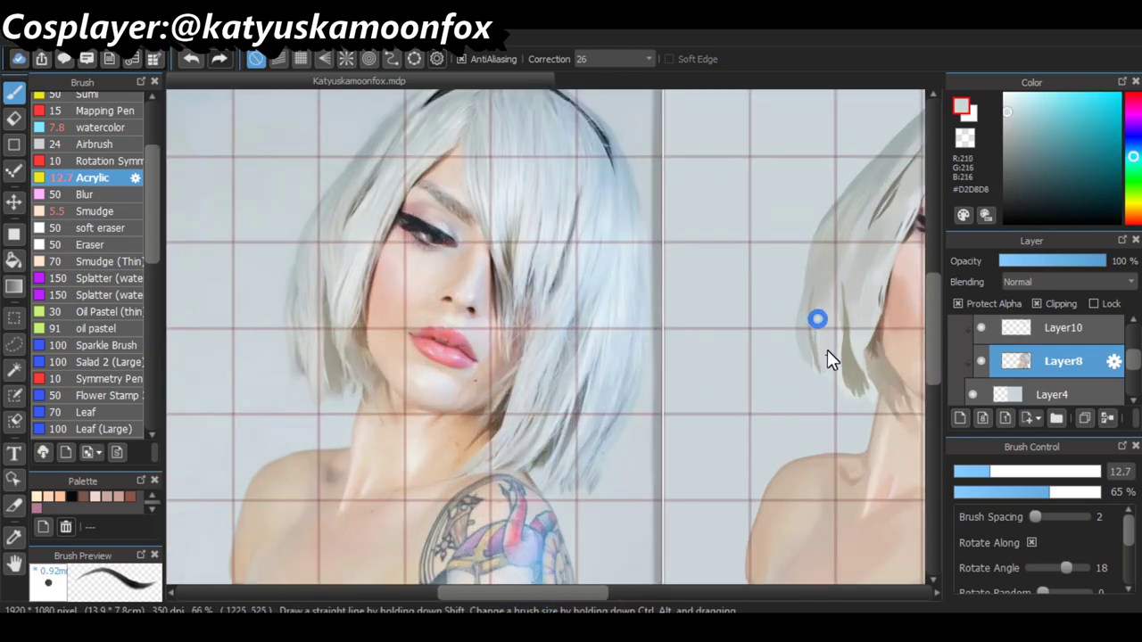
left_click(791, 289, "alt")
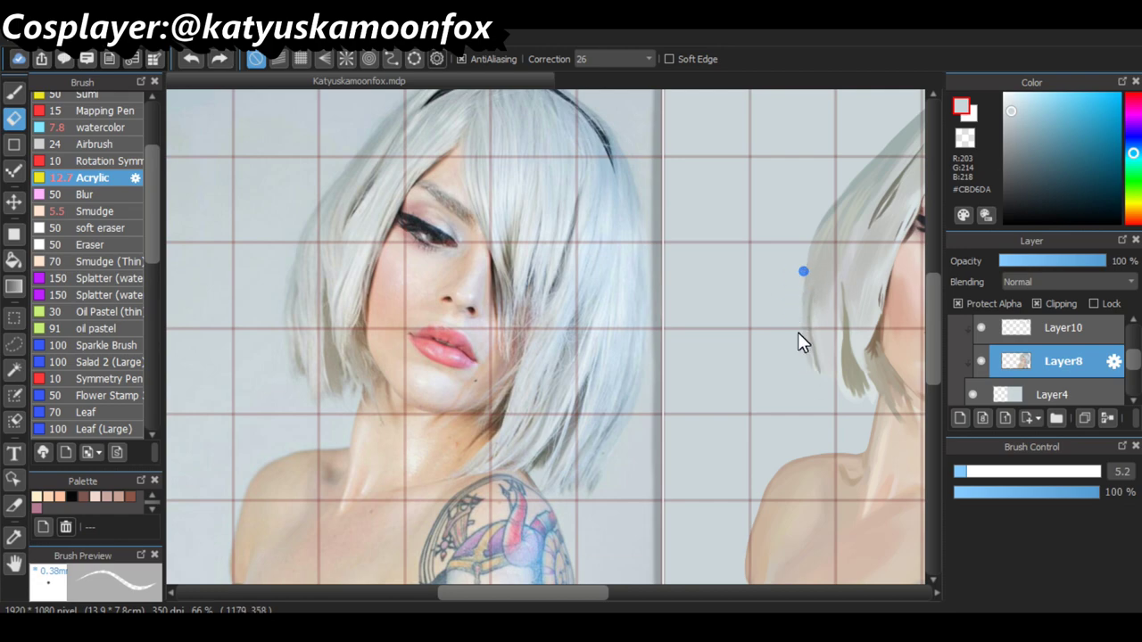
key("e")
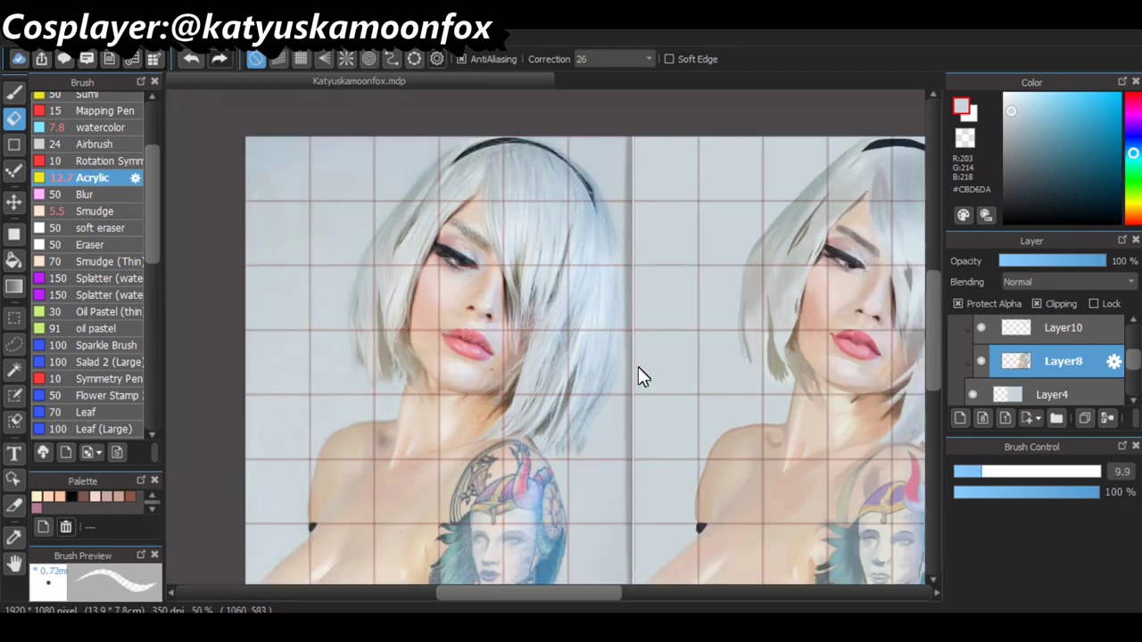
Add light grey and off-white highlight strands to the hair beside the cheek with the Acrylic brush at size 8.3
key("b")
left_click(805, 253, "alt")
key("h")
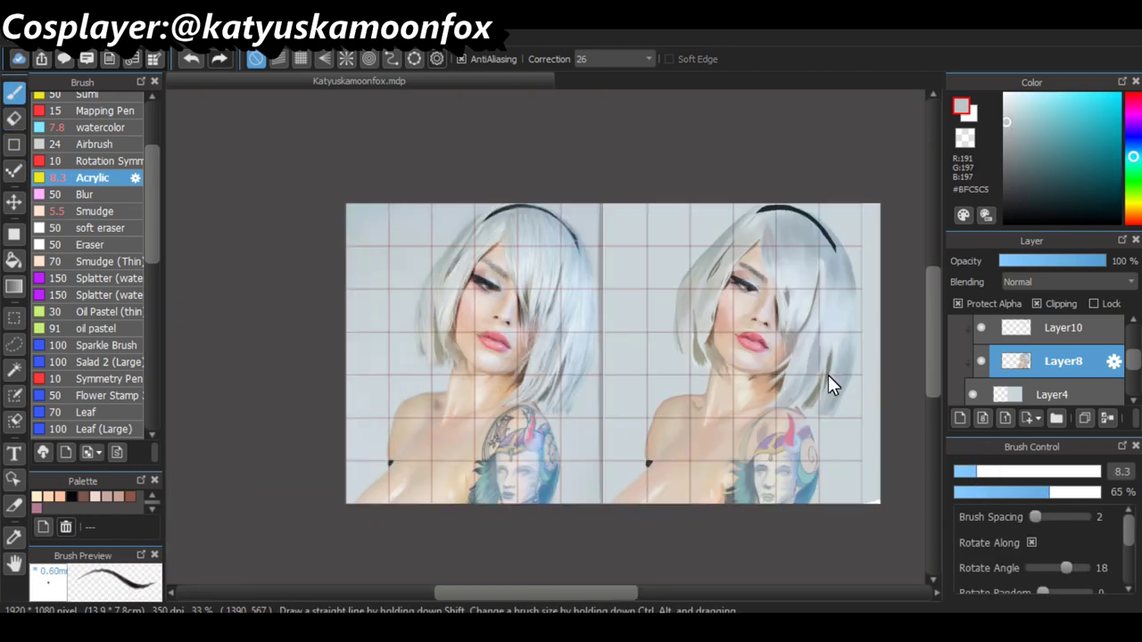
key("ctrl+z")
left_click(197, 249, "alt")
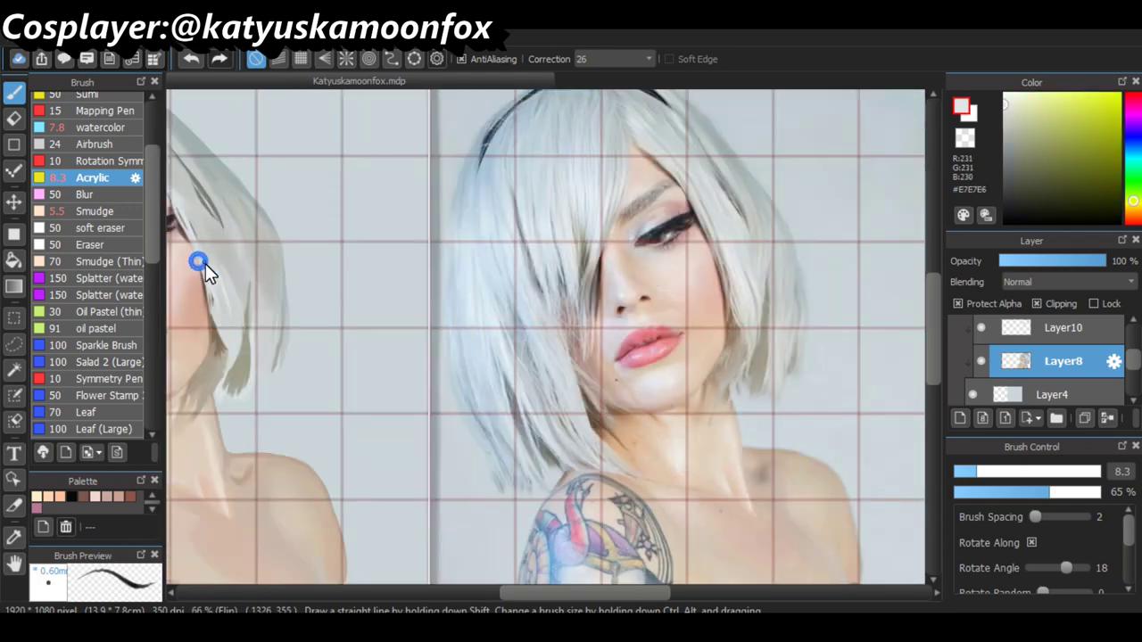
scroll(233, 284, "down", 1)
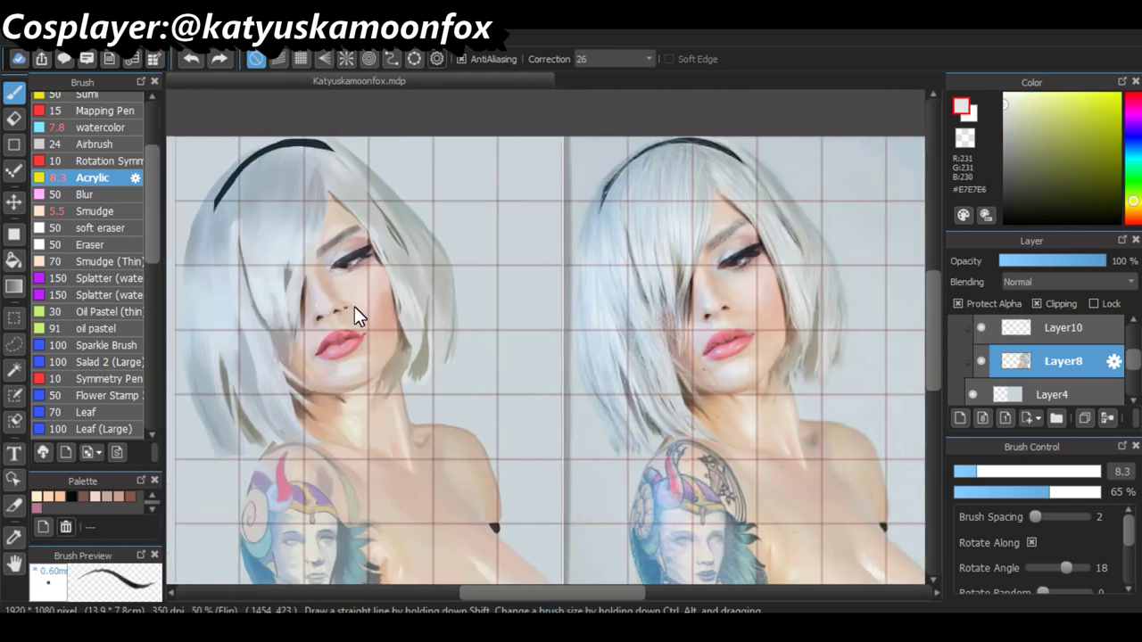
Set the brush size to 13.7 and paint dark grey #7C7E79 strands through the fringe over the covered eye
left_click(750, 373, "alt")
left_click_drag(980, 477, 993, 472)
scroll(821, 238, "up", 1)
scroll(362, 235, "left", 3)
key("ctrl+z")
left_click(357, 230, "alt")
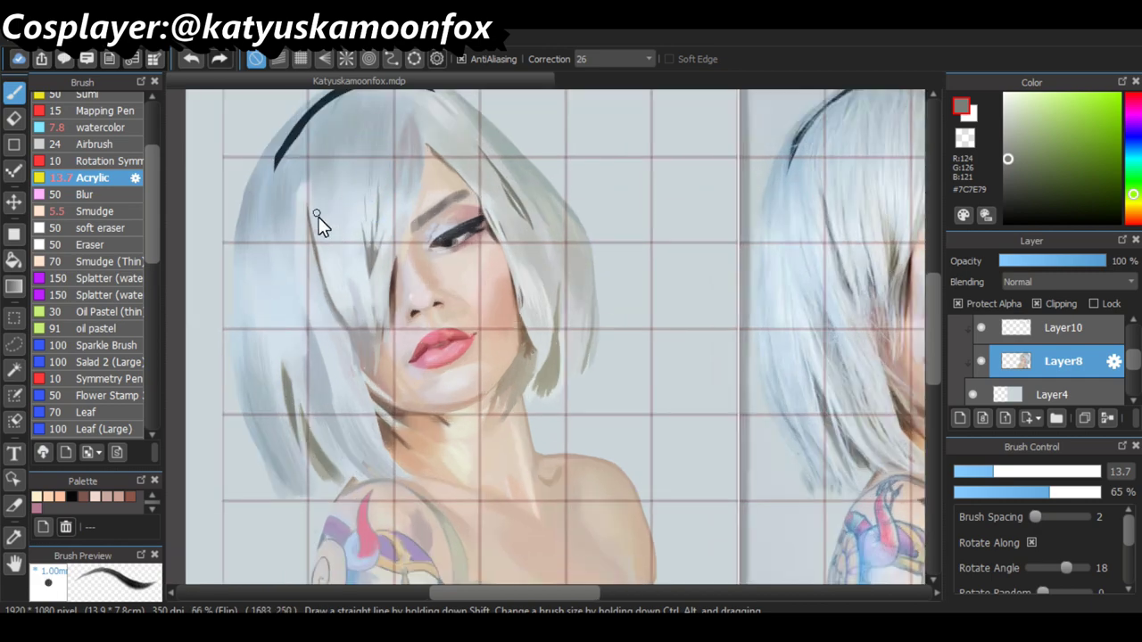
scroll(428, 350, "down", 1)
key("h")
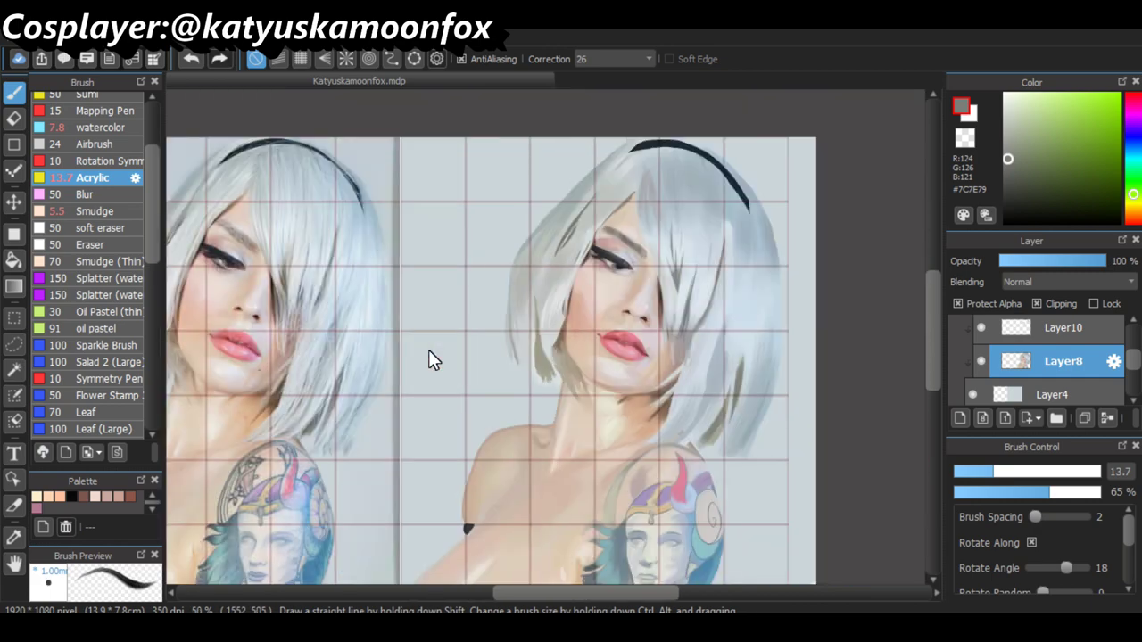
Paint blue-grey and brown strands in the lower locks beside the neck, sampling colours from the reference photo
scroll(428, 350, "up", 1)
left_click(776, 267, "alt")
left_click(247, 365, "alt")
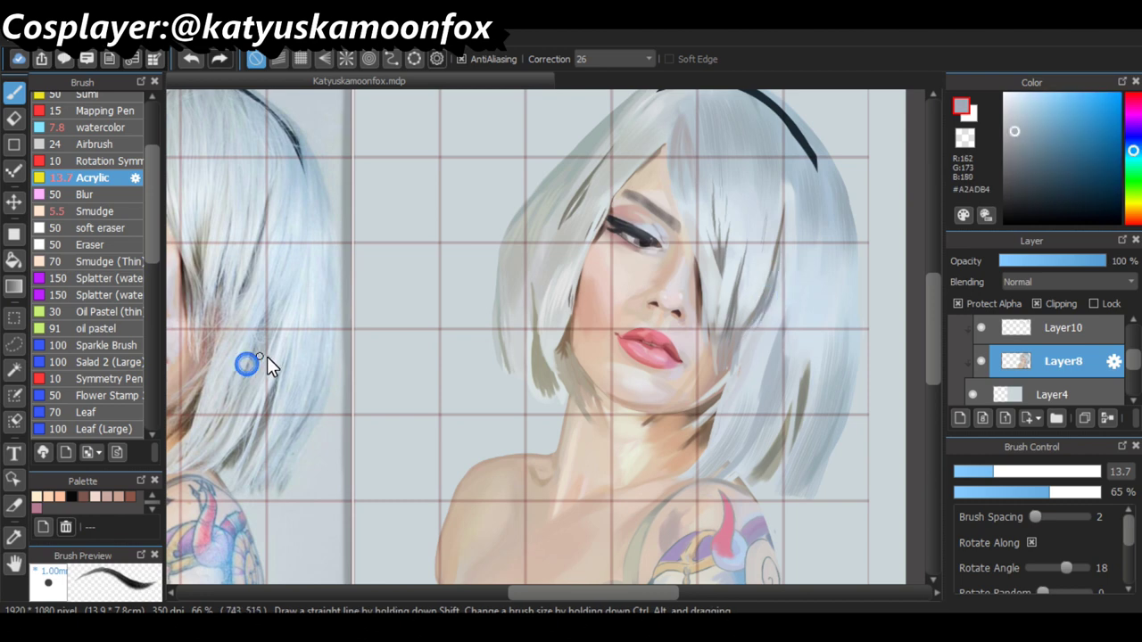
left_click(785, 411, "alt")
left_click(231, 428, "alt")
left_click(745, 415, "alt")
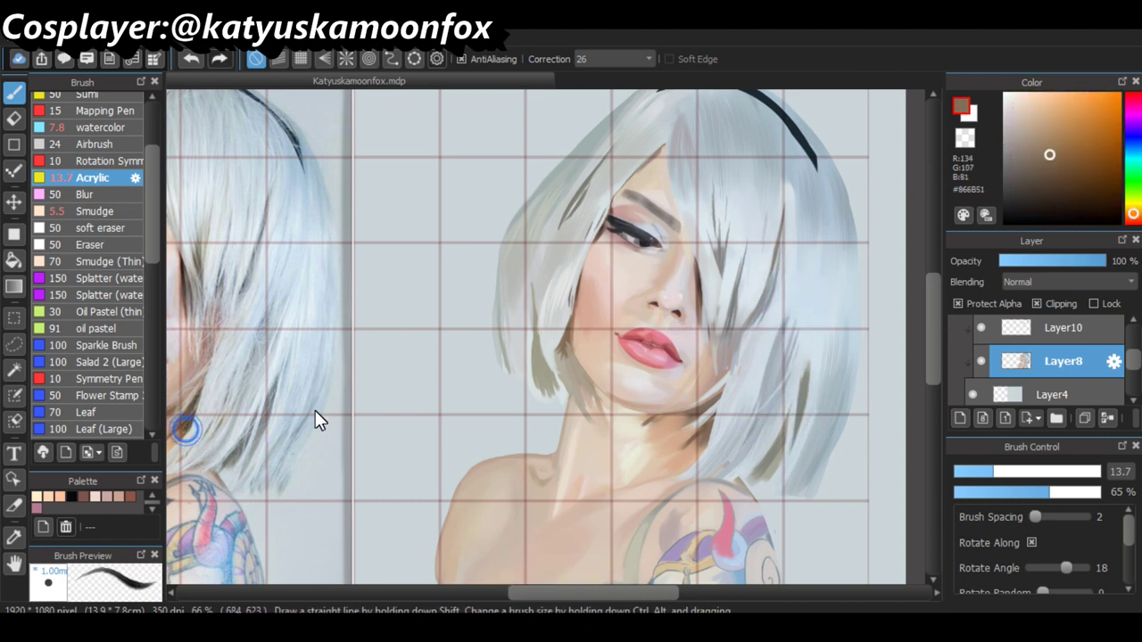
scroll(557, 437, "down", 1)
scroll(557, 438, "up", 1)
Layer light blue #B9CBDA and near-white #E2EEF5 strands over the long lower locks above the tattooed shoulder
left_click(842, 326, "alt")
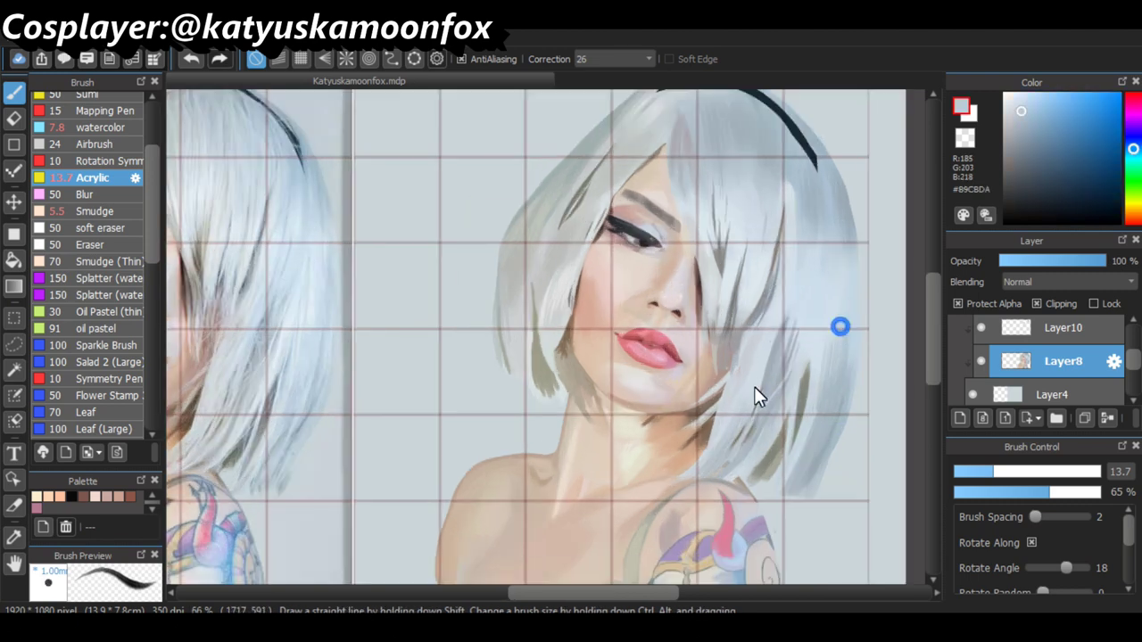
left_click(309, 441, "alt")
key("ctrl+z")
left_click(808, 408, "alt")
left_click(801, 303, "alt")
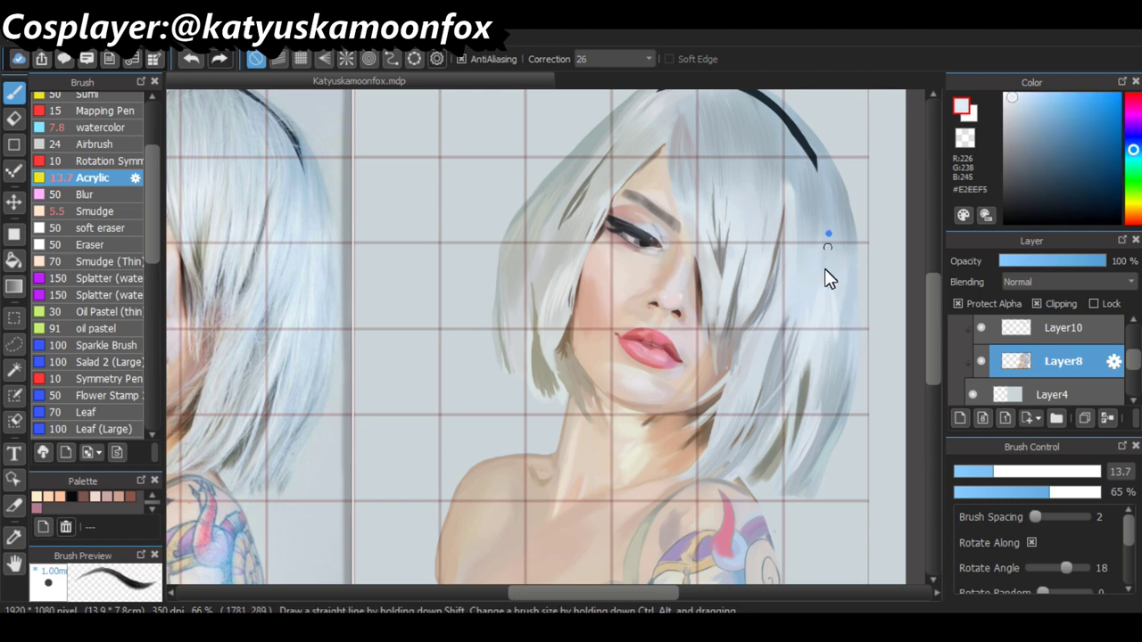
Paint pale blue strands along the outer hair and across the crown below the headband
left_click(825, 221, "alt")
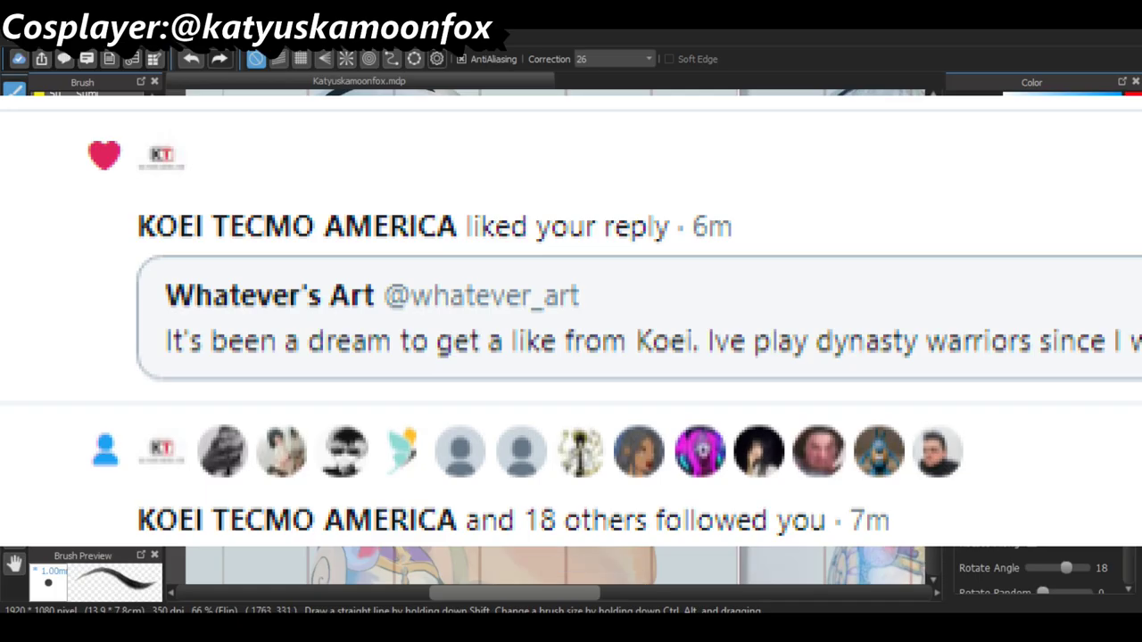
key("ctrl+minus")
key("ctrl+plus")
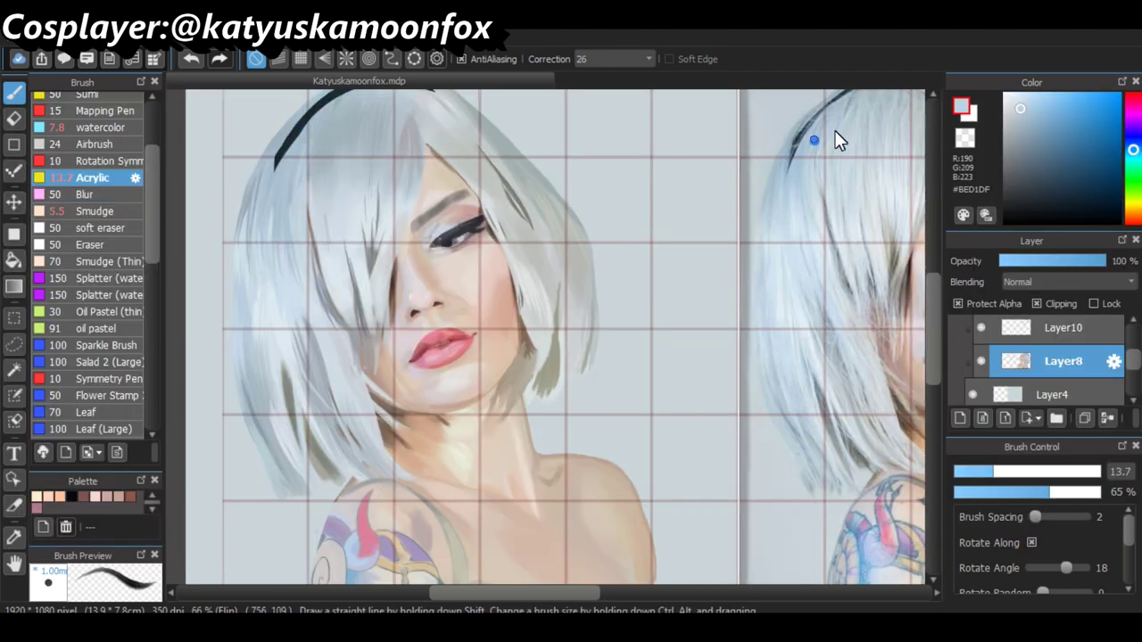
left_click(691, 185, "alt")
key("ctrl+minus")
key("ctrl+plus")
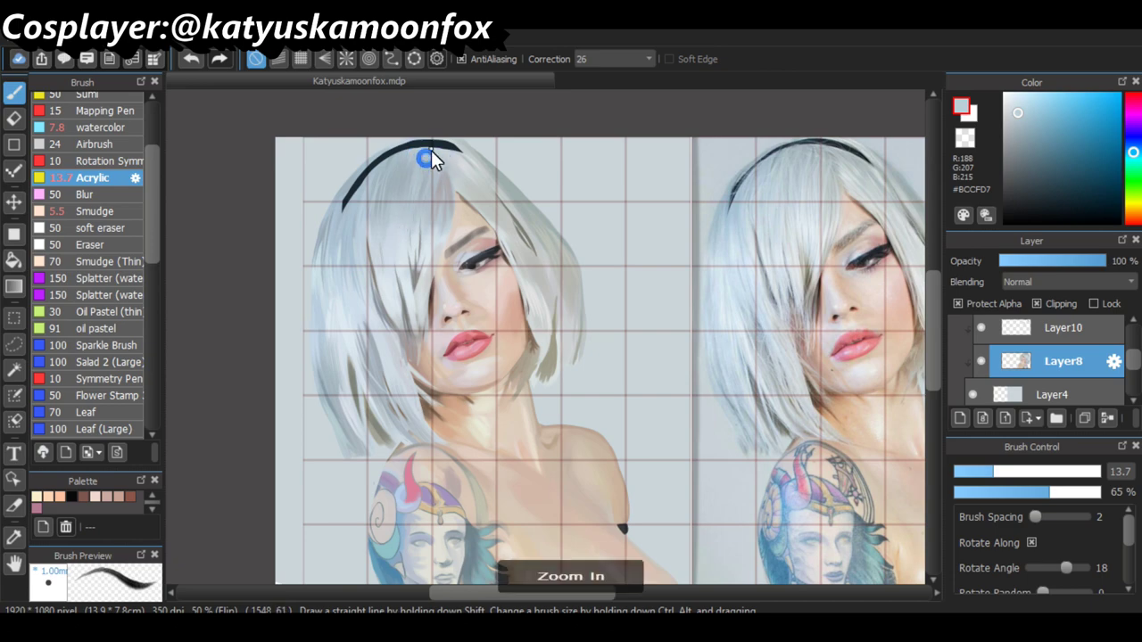
Blend pale blue-grey #BCCFD7 over the crown below the headband with the Flat Brush at size 75 and 59% opacity
left_click_drag(155, 185, 150, 362)
left_click(98, 415)
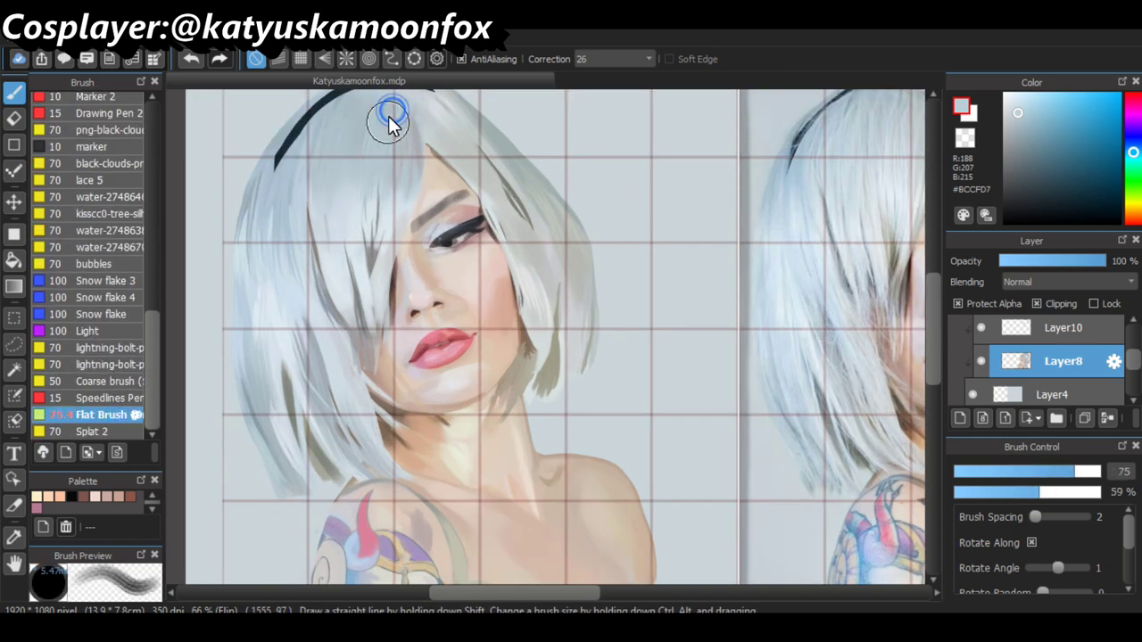
key("ctrl+minus")
scroll(561, 373, "down", 2)
key("ctrl+plus")
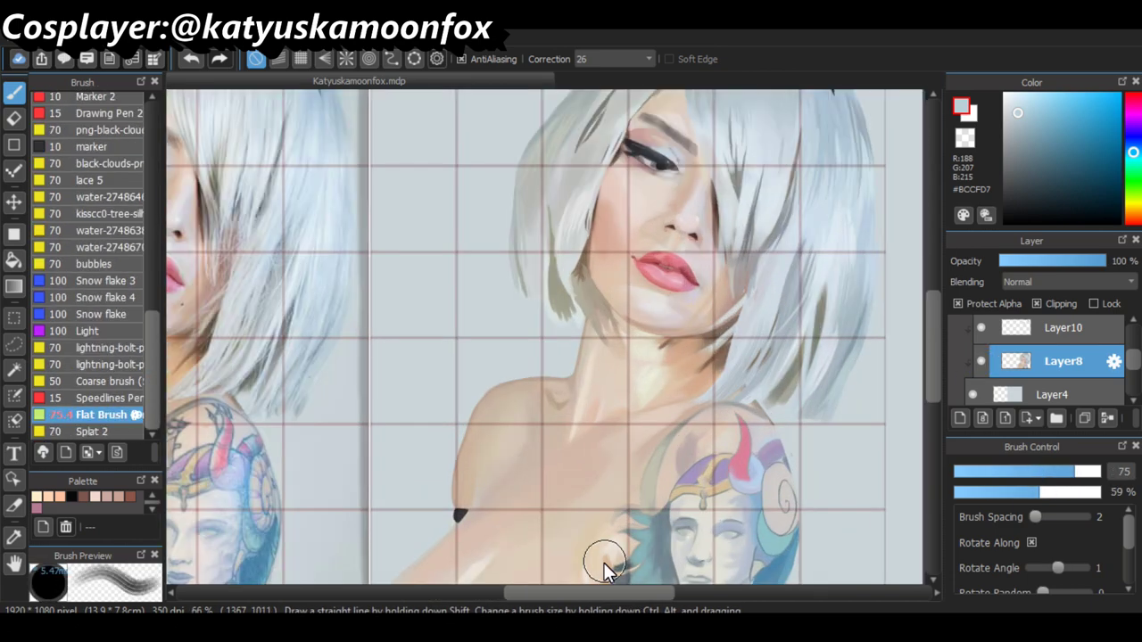
Return to the Acrylic brush and paint pale grey #D7DFE1 strands on the lower locks
scroll(133, 318, "up", 3)
scroll(133, 319, "up", 5)
left_click(98, 210)
scroll(561, 373, "right", 3)
left_click(673, 377, "alt")
left_click(773, 332)
scroll(643, 451, "left", 2)
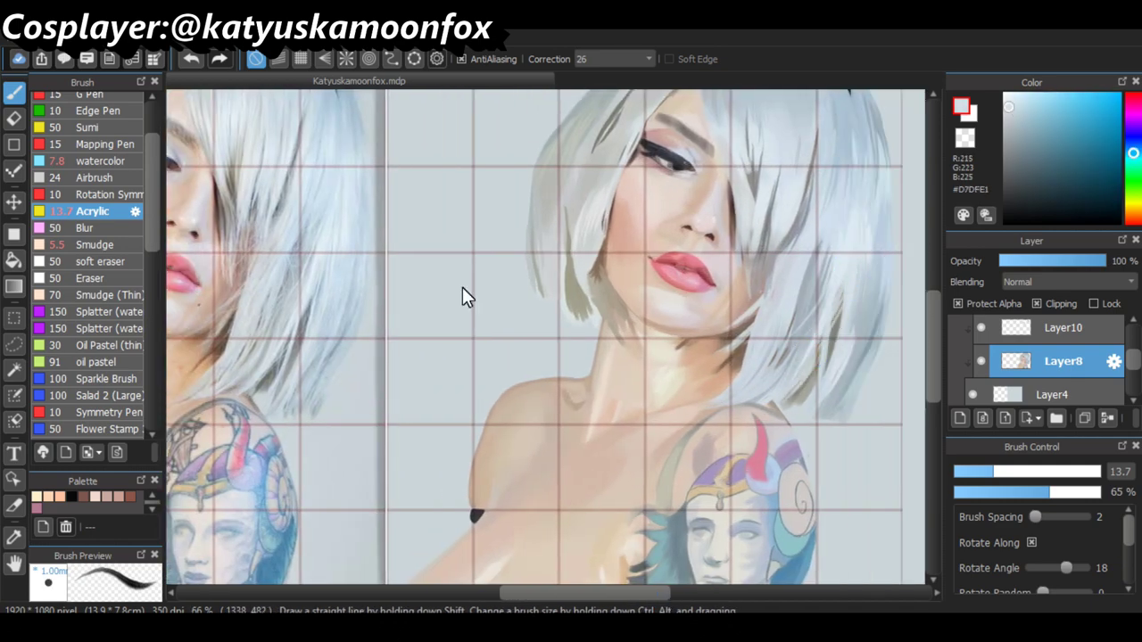
Add blue-grey and light blue strands along the outer edge of the long hair, undoing one stroke
left_click(862, 282, "alt")
left_click(881, 253, "alt")
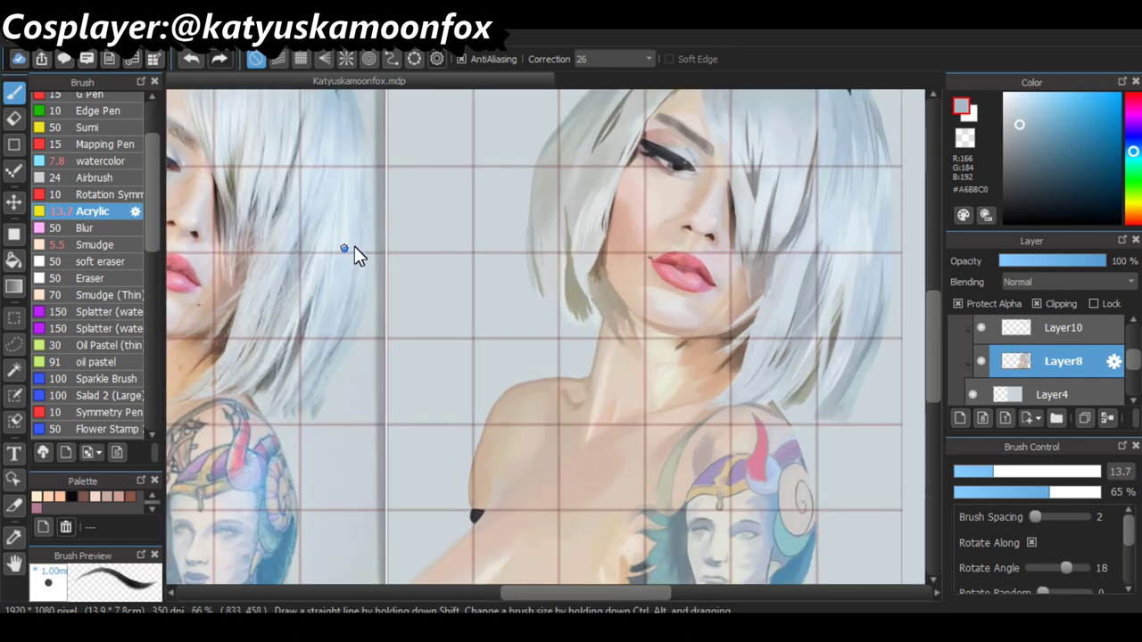
left_click(883, 209, "alt")
scroll(892, 297, "up", 2)
left_click(834, 278, "alt")
key("ctrl+z")
left_click(842, 259, "alt")
key("h")
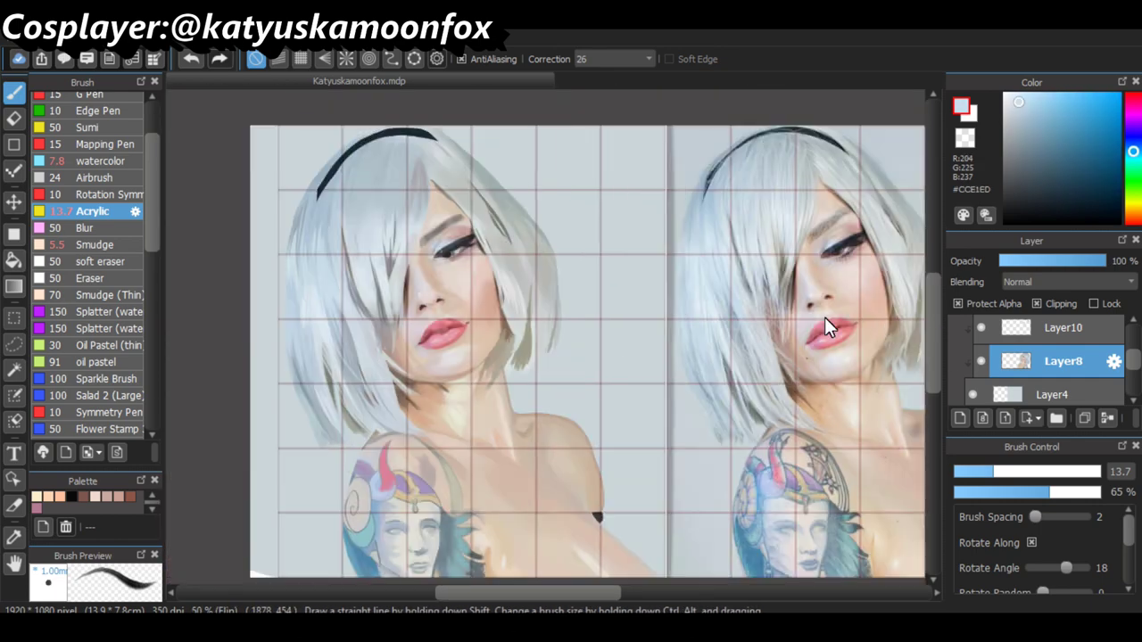
Soften the fringe and crown with sampled pale tones, using the Flat Brush at size 75 and 59% opacity
left_click(260, 219, "alt")
left_click(321, 203, "alt")
scroll(134, 267, "down", 10)
left_click(107, 415)
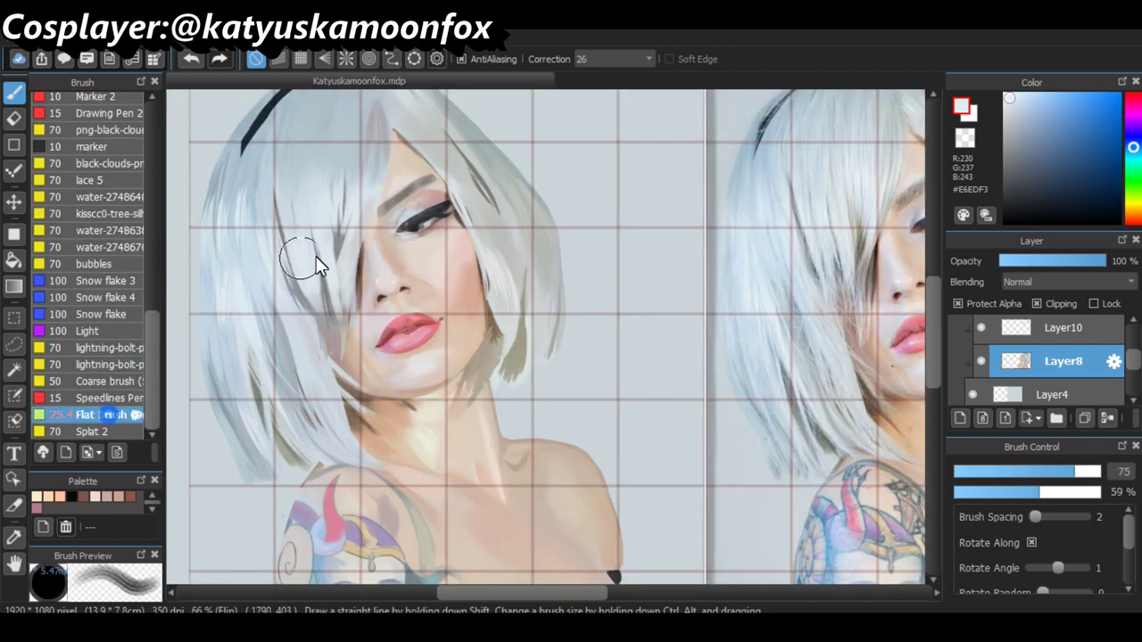
left_click(312, 168, "alt")
left_click(298, 256, "alt")
Paint mid-grey #878784 strands in the fringe over the covered eye with the Acrylic brush at size 13.7
left_click(365, 286, "alt")
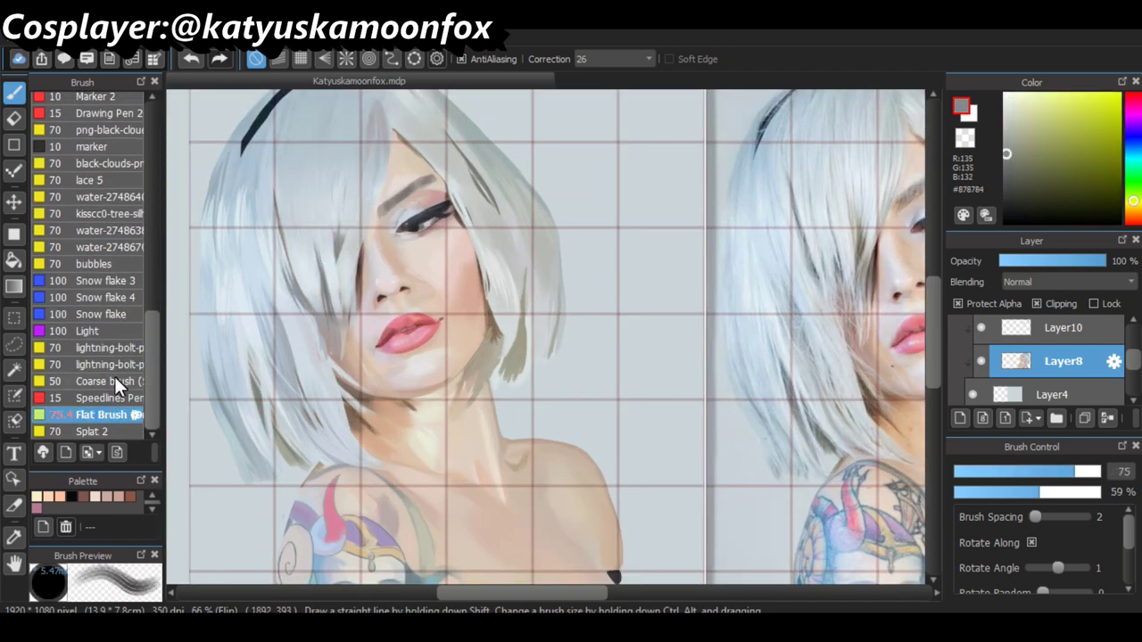
scroll(113, 374, "up", 10)
double_click(107, 240)
key("Escape")
scroll(147, 226, "up", 5)
left_click(140, 230)
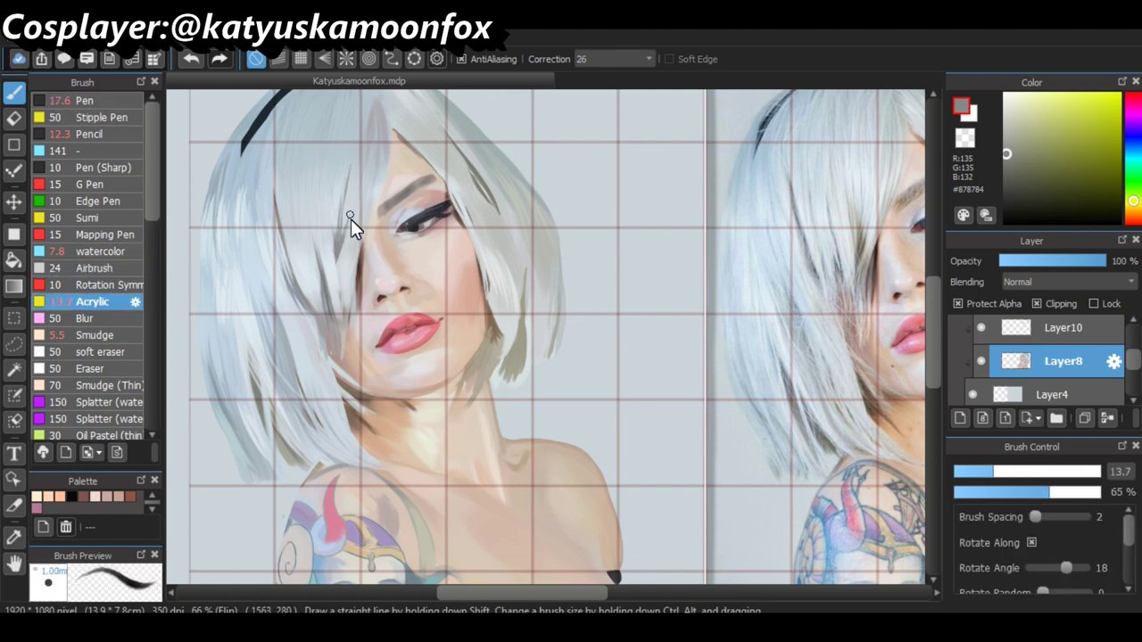
mouse_move(343, 241)
left_mouse_down()
mouse_move(332, 243)
mouse_move(357, 274)
left_mouse_up()
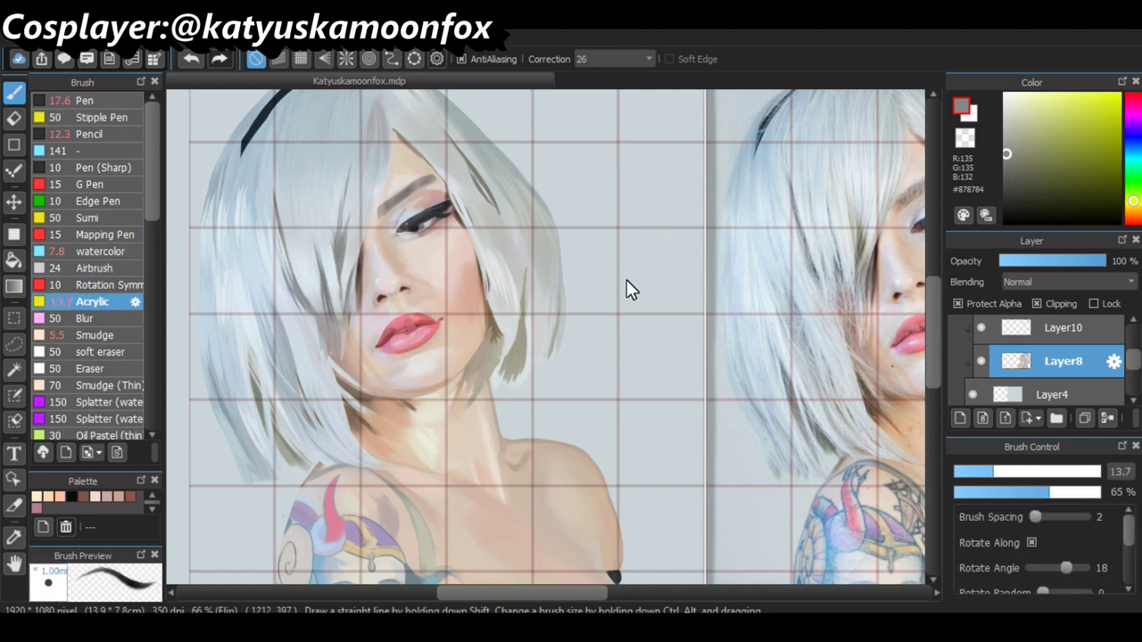
Deepen the gaps between the fringe strands with dark brown #533B31
left_click(360, 253, "alt")
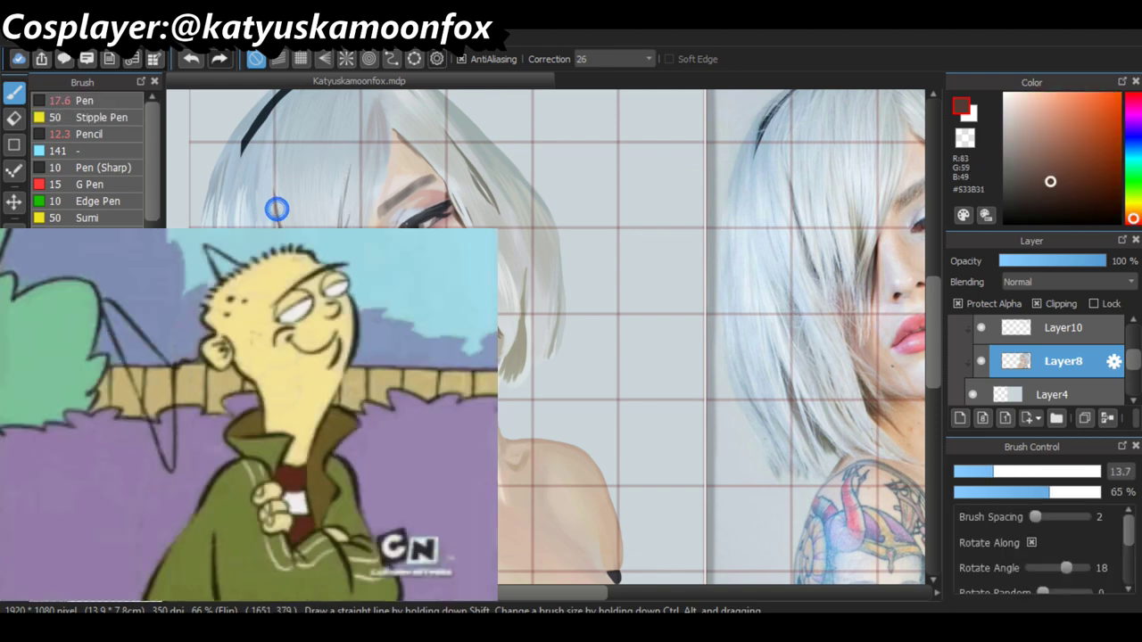
scroll(460, 415, "down", 2)
scroll(879, 121, "up", 2)
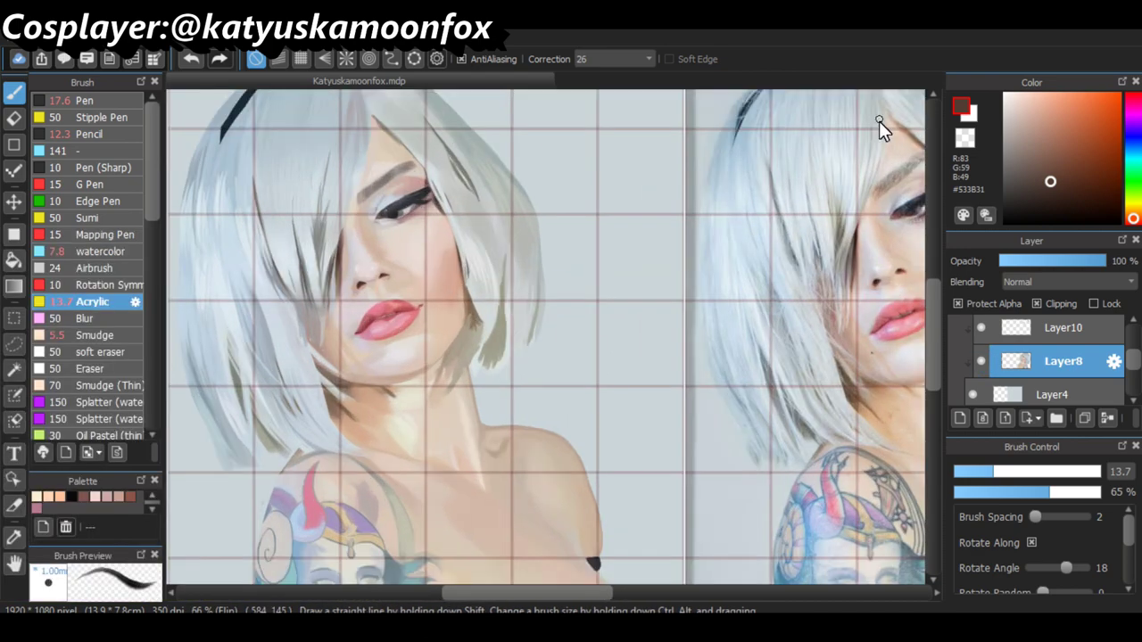
Paint blue-grey #9FB4B9 strands on the crown directly below the black headband
left_click(879, 122, "alt")
scroll(811, 169, "up", 2)
left_click(275, 198, "alt")
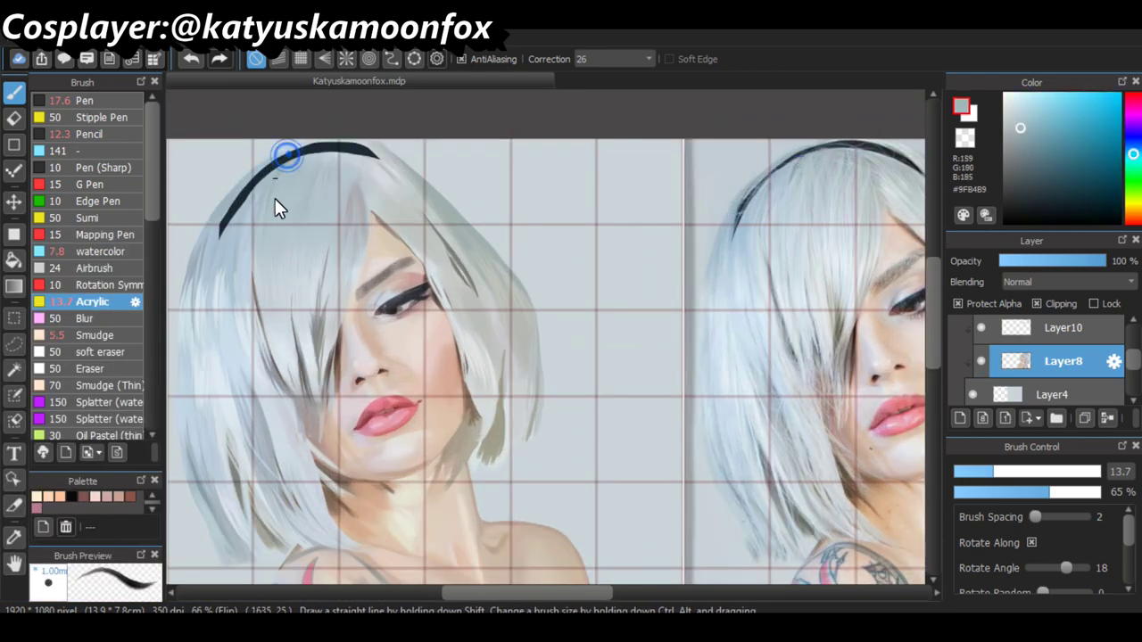
left_click_drag(332, 153, 361, 170)
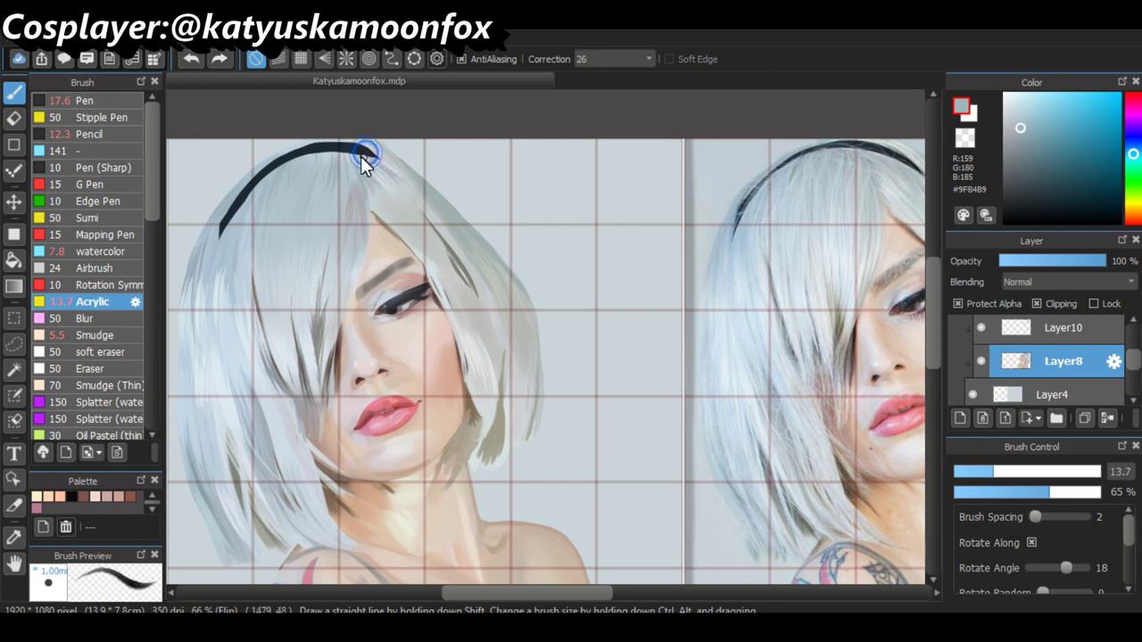
Paint pale grey #C5D0CE strands at the crown near the parting, directly below the headband, with the Acrylic brush at size 13.7
key("h")
scroll(383, 196, "down", 2)
scroll(414, 241, "up", 3)
left_click(787, 153, "alt")
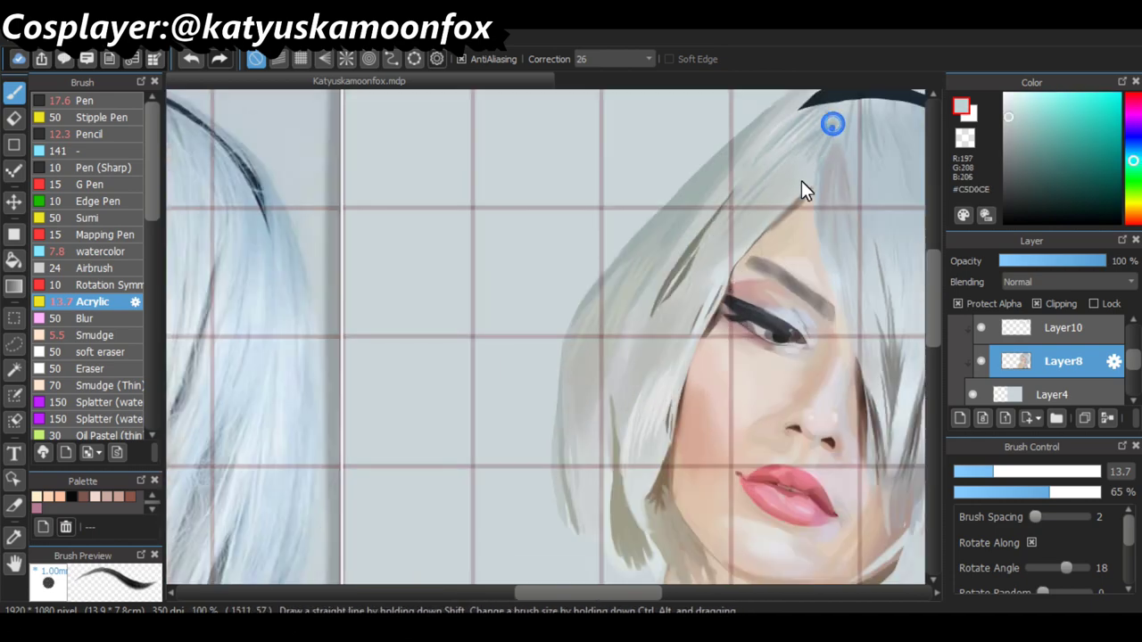
Shade the edge where the side hair meets the forehead with brown #856B5D
scroll(801, 188, "down", 2)
key("h")
scroll(771, 233, "up", 3)
left_click(655, 468, "alt")
left_click_drag(655, 468, 227, 215)
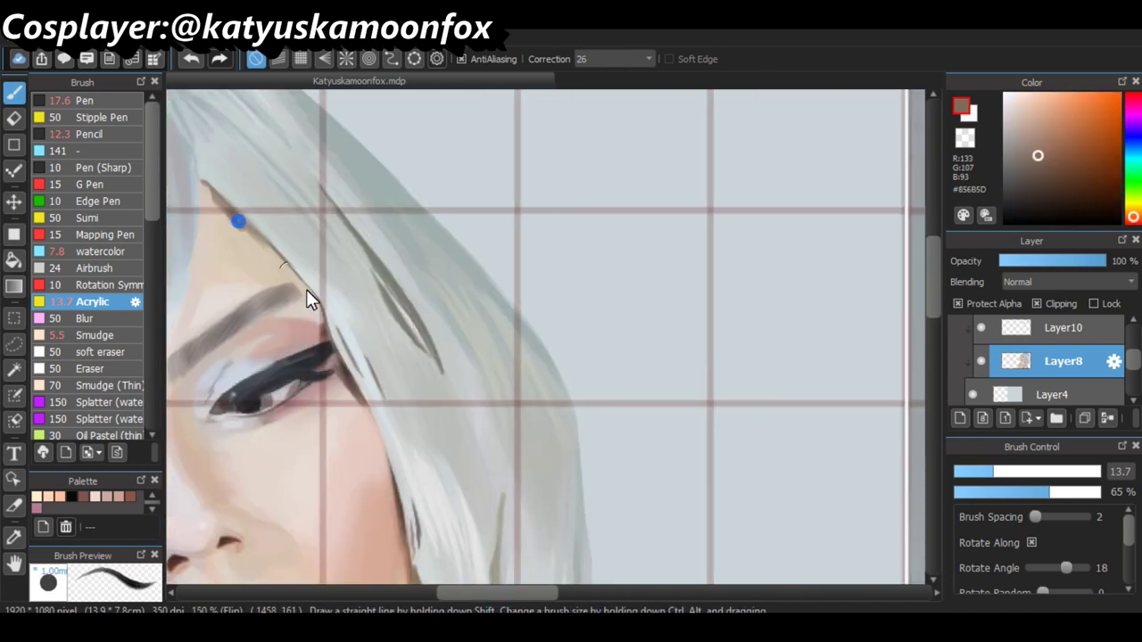
Try darkening the side hair strands with dark olive #575344 sampled from the reference photo
scroll(391, 361, "down", 2)
scroll(716, 311, "up", 3)
left_click(642, 357, "alt")
scroll(571, 535, "down", 1)
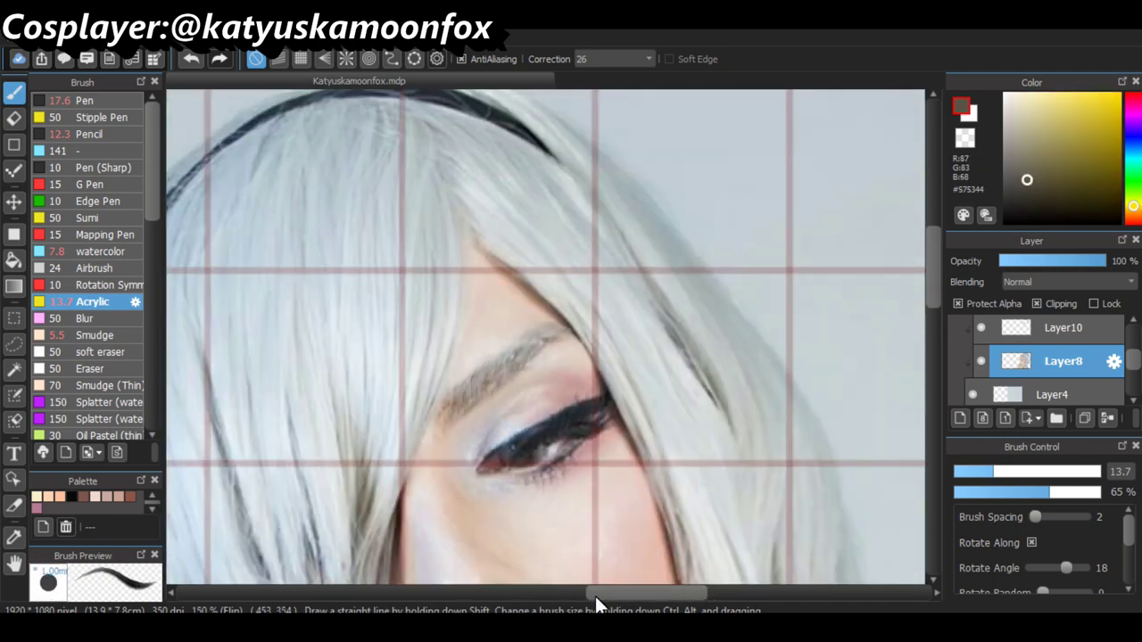
scroll(484, 370, "up", 2)
key("ctrl+z")
scroll(556, 485, "down", 3)
Refine the eyebrow on Layer10 with fine grey #888481 strokes, using the Acrylic brush at size 7.8
left_click(1071, 329)
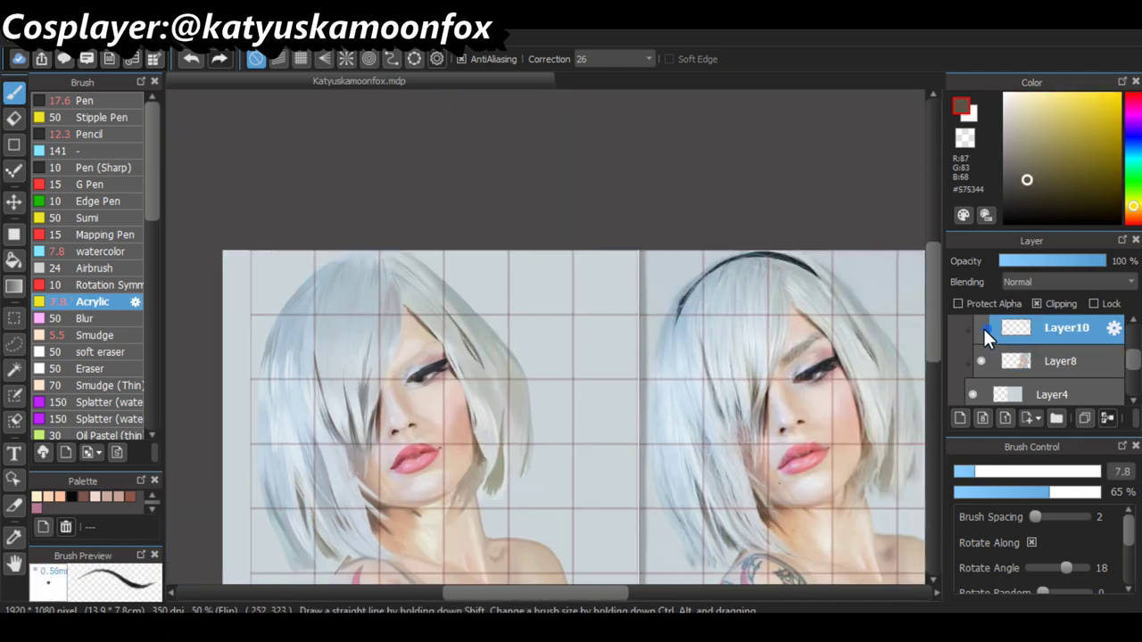
scroll(446, 380, "up", 2)
scroll(467, 354, "up", 1)
left_click(466, 354, "alt")
scroll(740, 429, "down", 3)
left_click_drag(933, 326, 936, 383)
scroll(869, 376, "up", 1)
scroll(869, 376, "down", 1)
scroll(574, 315, "right", 1)
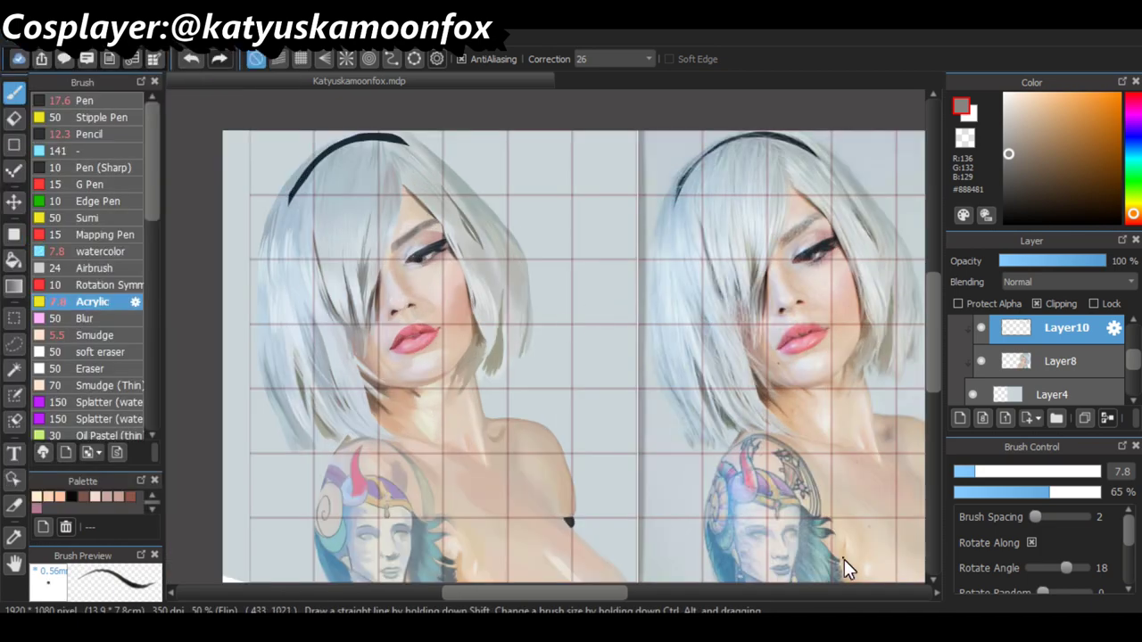
Add clipping layer Layer11 directly above Layer8 and set up the oil pastel brush at size 23 and 24% opacity
left_click(989, 362)
scroll(915, 372, "up", 4)
scroll(89, 268, "down", 3)
left_click(98, 331)
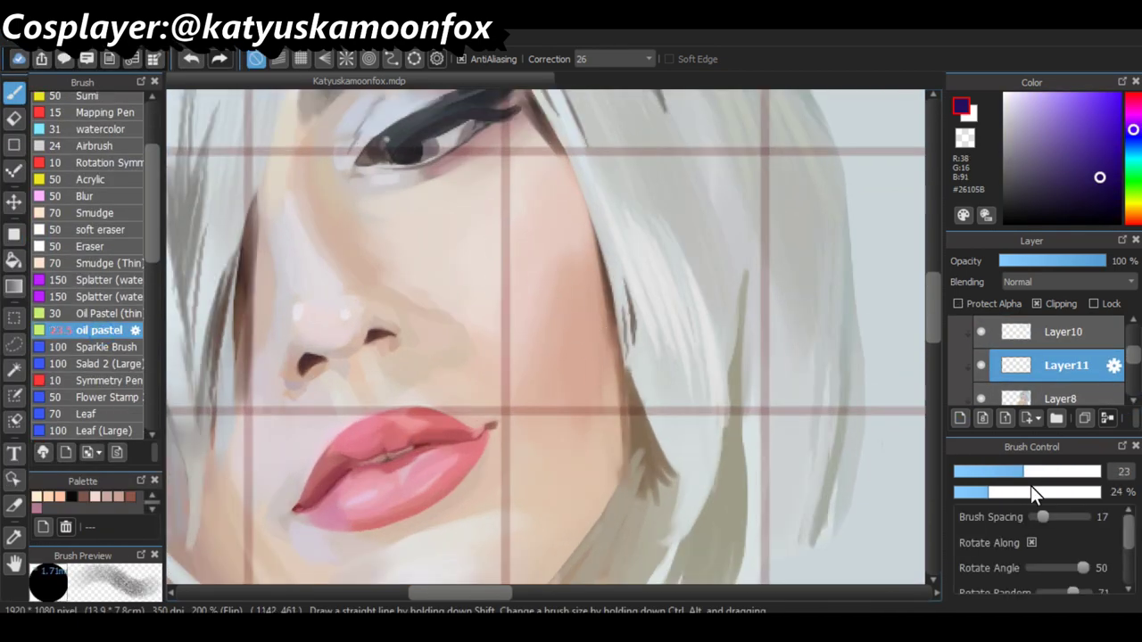
Blend the cheek beside the hair with sampled skin tones, including #DDBAAE and #E7D0C7
left_click(545, 336, "alt")
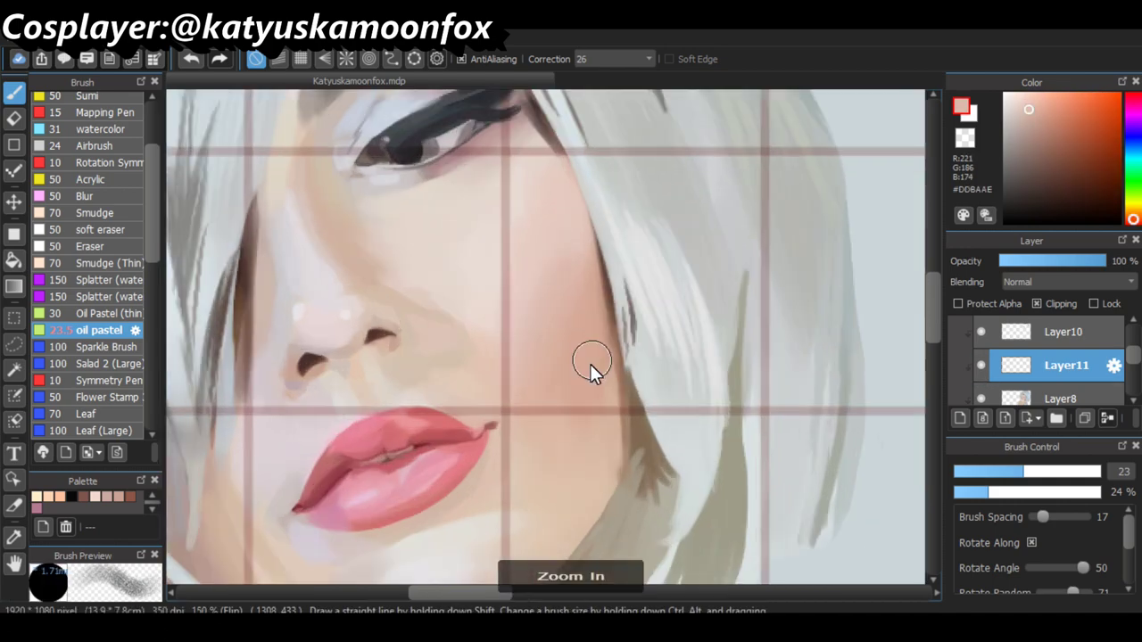
left_click(590, 366, "alt")
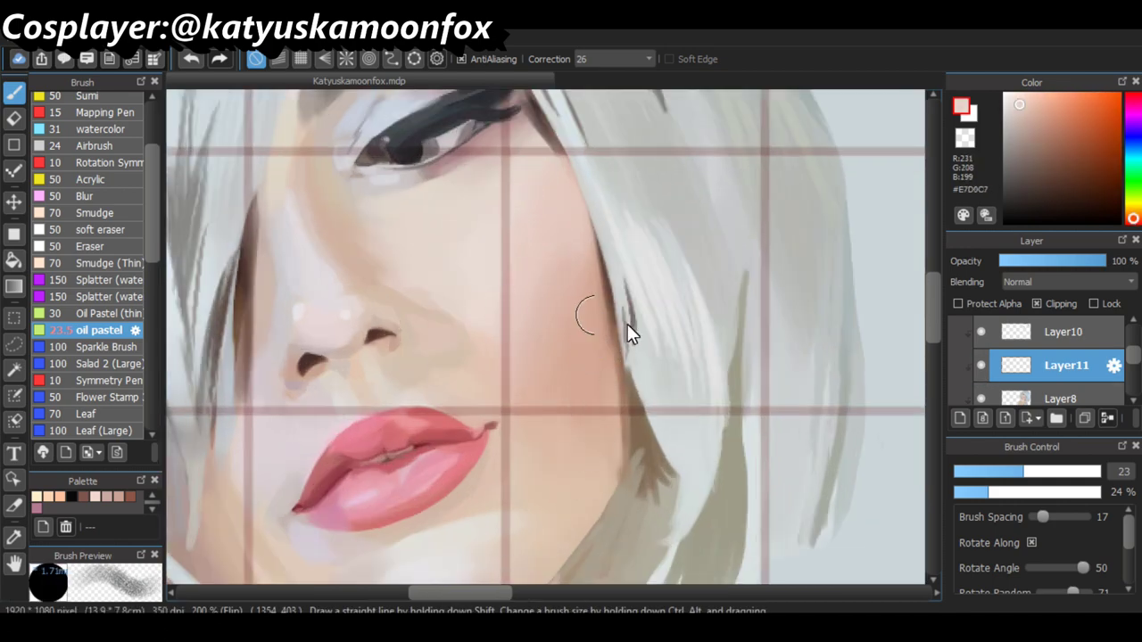
scroll(484, 306, "down", 3)
left_click(478, 404, "alt")
left_click(550, 370, "alt")
left_click(518, 420, "alt")
left_click(522, 435, "alt")
left_click(493, 459, "alt")
Smooth the skin tones around the mouth and jaw with sampled colours such as #E2CEB6 at brush size 9.1
left_click(349, 492, "alt")
left_click(350, 496, "alt")
left_click_drag(1014, 471, 979, 471)
key("ctrl+minus")
key("ctrl+plus")
left_click(690, 349, "alt")
key("ctrl+plus")
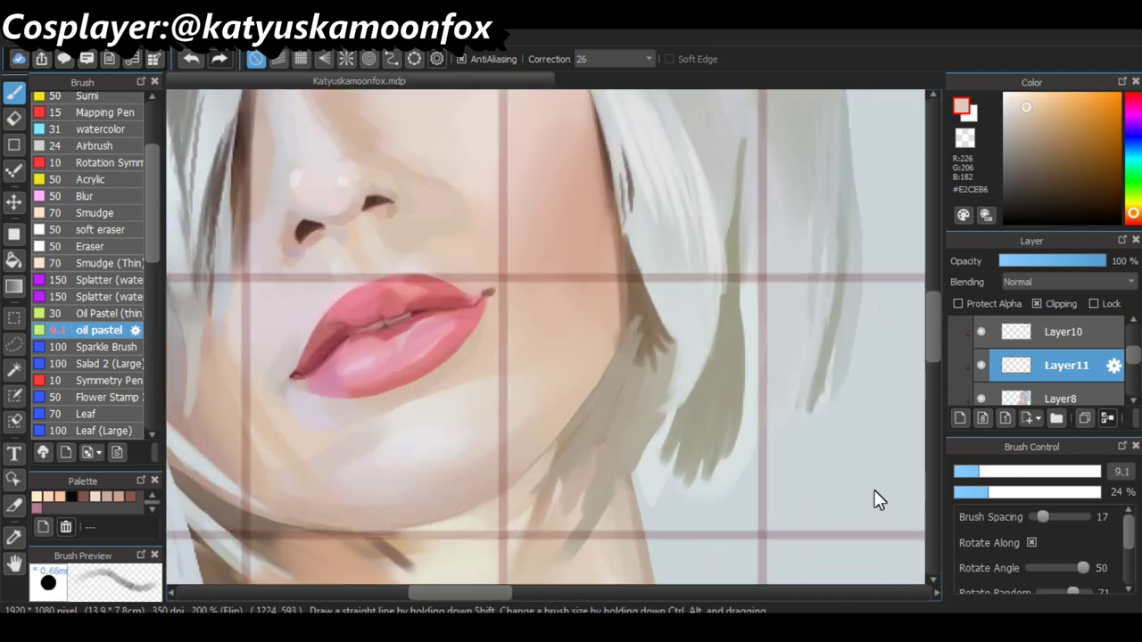
Blend the chin below the lips with soft pinkish grey #D3C4BF at brush size 26
left_click(535, 397, "alt")
left_click(571, 239, "alt")
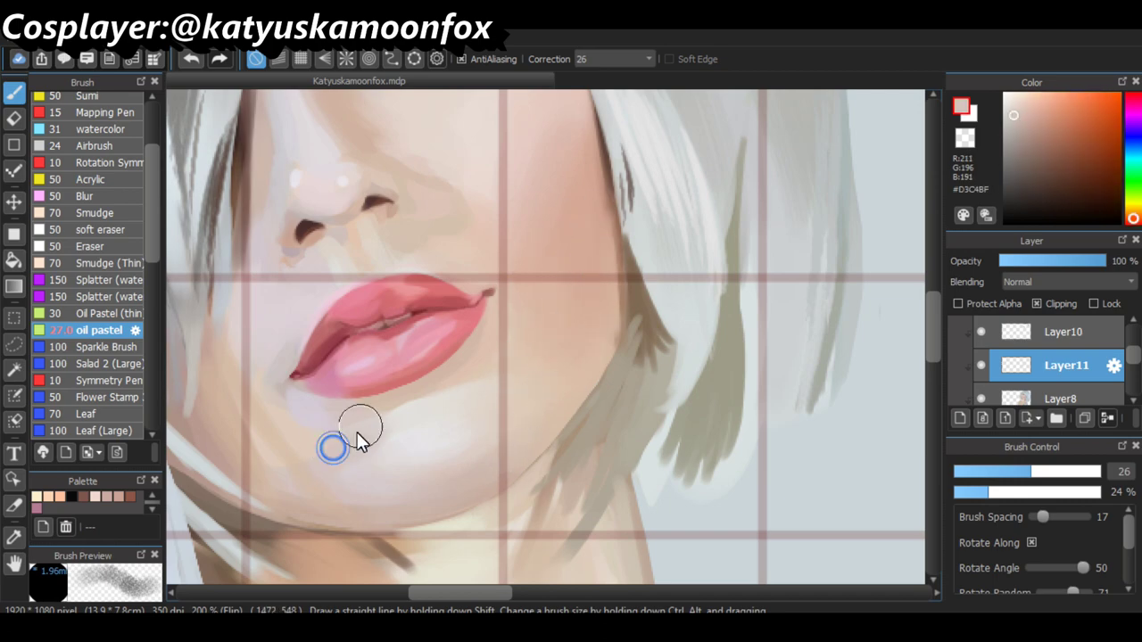
left_click(406, 442, "alt")
key("ctrl+minus")
key("ctrl+minus")
key("ctrl+minus")
key("ctrl+minus")
key("ctrl+plus")
key("ctrl+plus")
key("ctrl+plus")
key("ctrl+plus")
Soften the skin beneath the lower lip and mouth corner with #D2B8A8 and #D1B7A2 at brush size 14.3
left_click(410, 402, "alt")
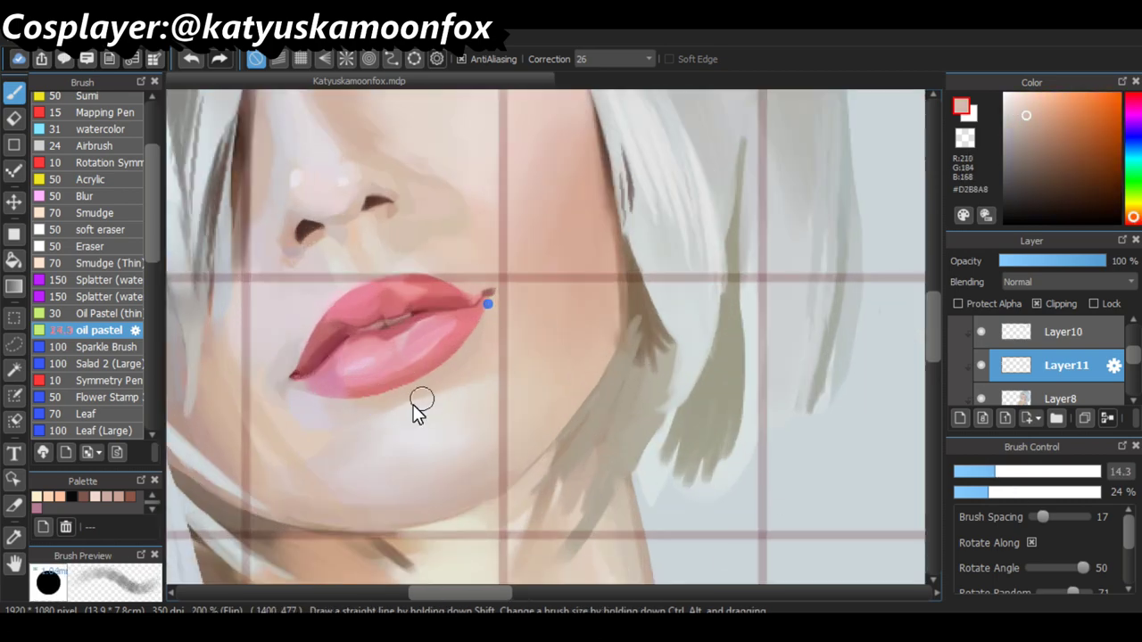
key("ctrl+plus")
left_click(413, 477, "alt")
left_click(459, 446, "alt")
key("ctrl+minus")
key("ctrl+minus")
key("ctrl+minus")
key("ctrl+minus")
key("ctrl+minus")
key("ctrl+plus")
key("ctrl+plus")
key("ctrl+plus")
key("ctrl+plus")
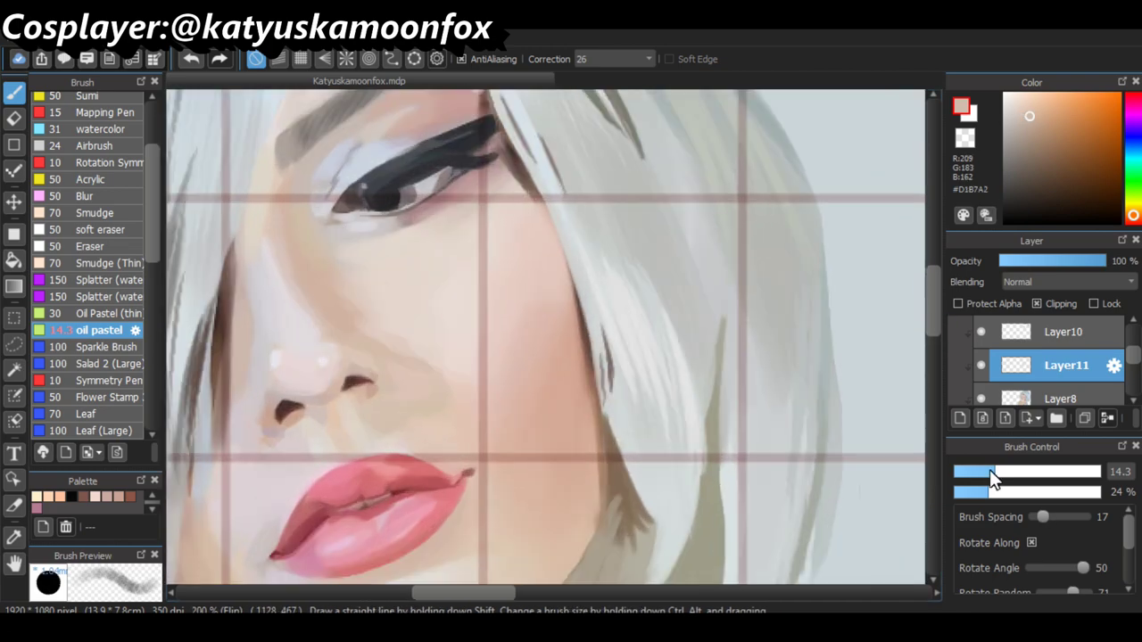
Blend the cheek side of the nose and the nostril wing with #E2C3B5 and #CBAA97, using brush sizes 7.5 and 8.6
left_click_drag(993, 479, 1018, 472)
left_click(359, 334, "alt")
key("ctrl+minus")
key("ctrl+plus")
key("ctrl+plus")
key("ctrl+plus")
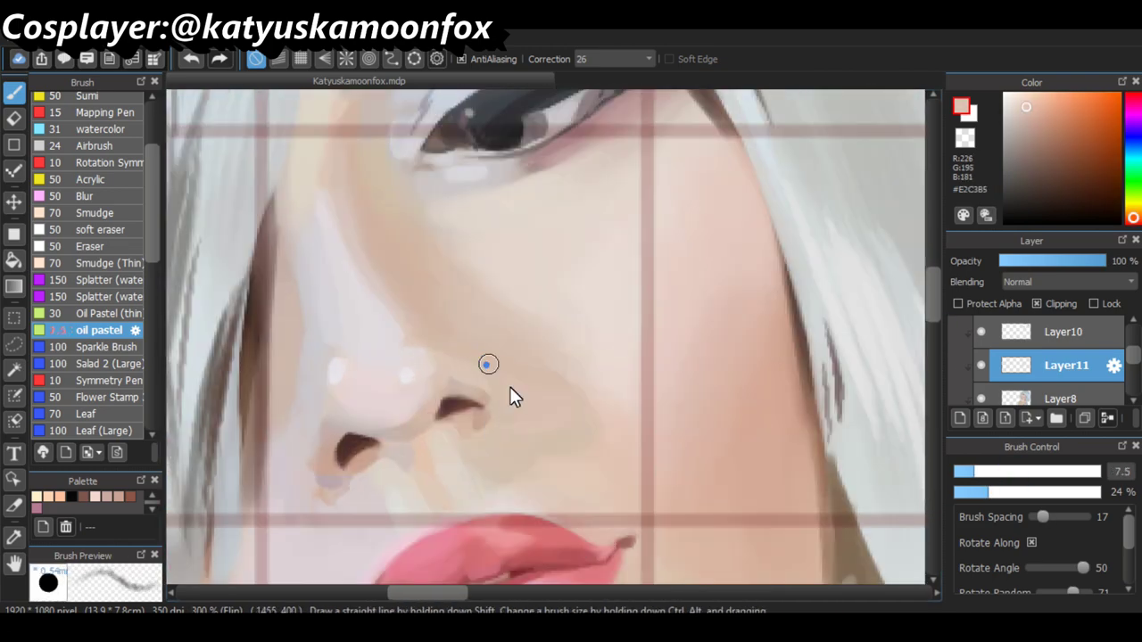
left_click(472, 429, "alt")
mouse_move(492, 411)
left_mouse_down()
mouse_move(556, 443)
mouse_move(491, 410)
left_mouse_up()
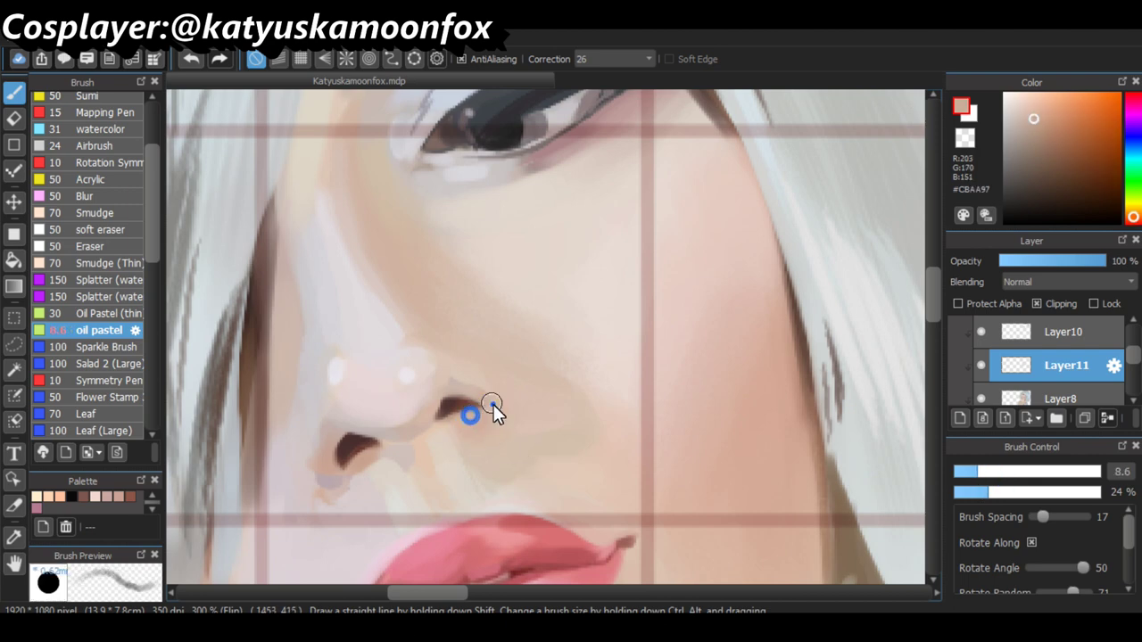
Smooth the philtrum and the skin below the nostrils with #D0B9B2 and #D5C4BA at brush sizes 6.7 and 6.4
left_click(838, 467, "alt")
left_click(338, 491, "alt")
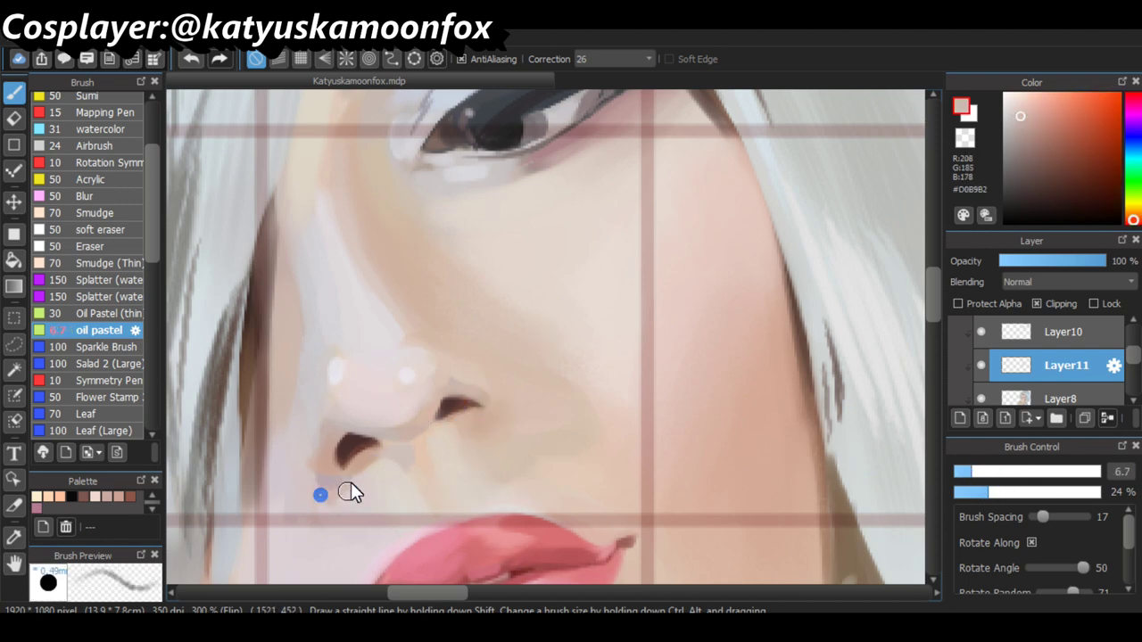
left_click_drag(373, 480, 404, 496)
left_click_drag(411, 449, 389, 472)
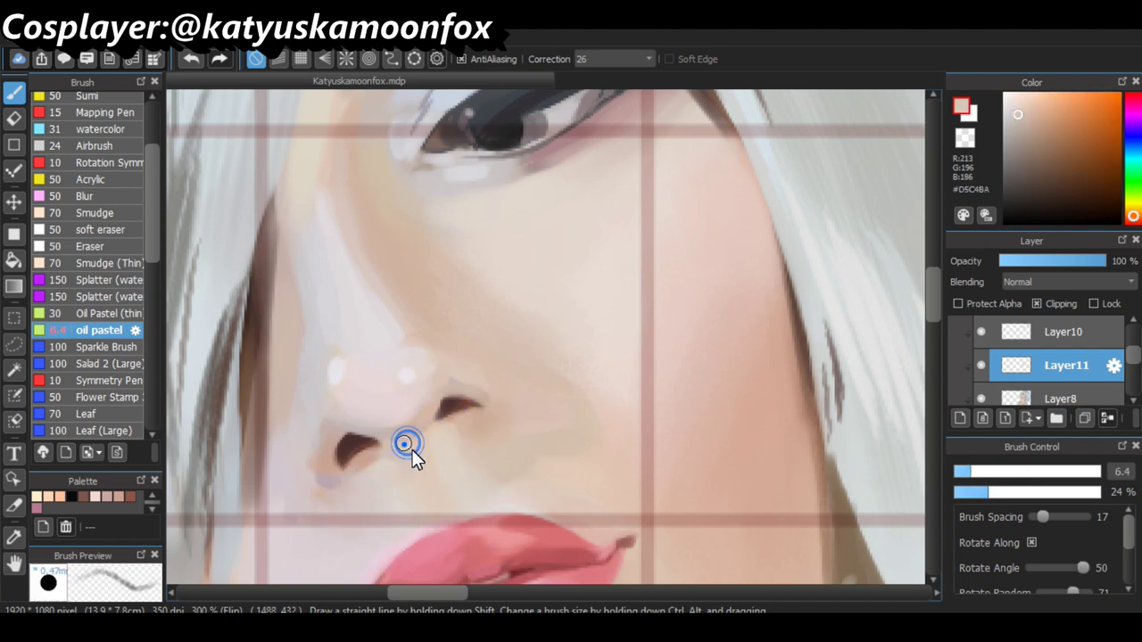
left_click(344, 466, "alt")
Soften the highlight along the nose bridge with sampled tones such as #DBCFCD at brush size 7
scroll(438, 422, "down", 3)
scroll(461, 327, "up", 3)
left_click(461, 326, "alt")
left_click_drag(460, 339, 493, 359)
left_click(497, 294, "alt")
mouse_move(441, 173)
left_mouse_down()
mouse_move(452, 235)
mouse_move(491, 309)
mouse_move(524, 339)
left_mouse_up()
key("ctrl+z")
left_click(453, 214, "alt")
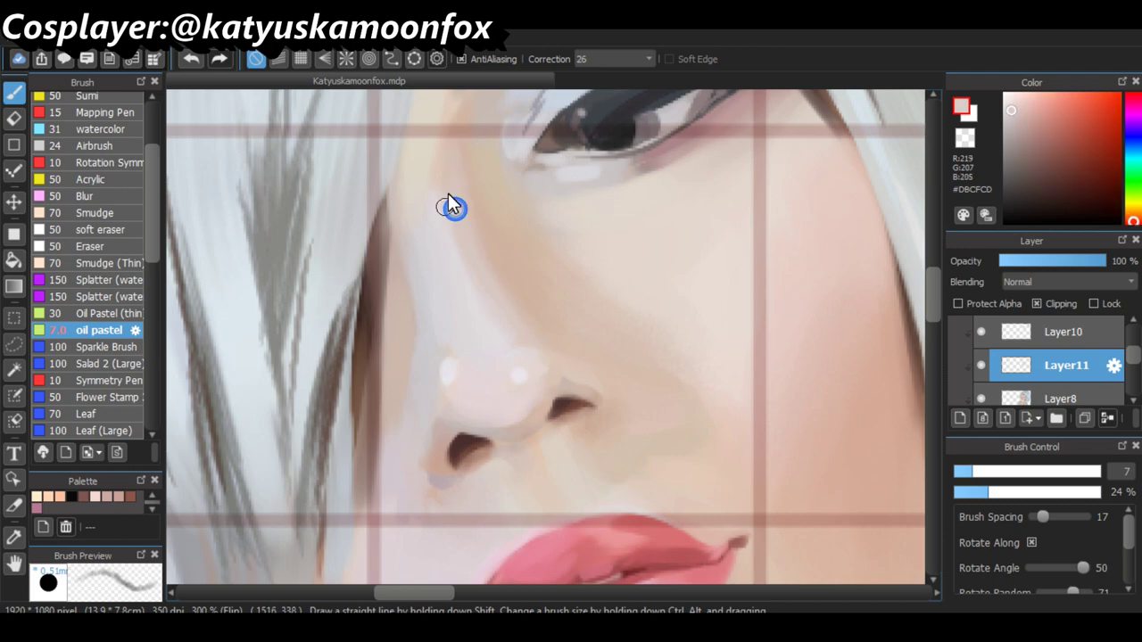
Define the nostril edge with dark brown #6F4339, using the oil pastel brush at size 3.2
scroll(574, 352, "down", 1)
key("h")
scroll(677, 457, "up", 1)
left_click(566, 342, "alt")
left_click(536, 373, "alt")
scroll(497, 399, "up", 1)
left_click_drag(497, 399, 468, 433)
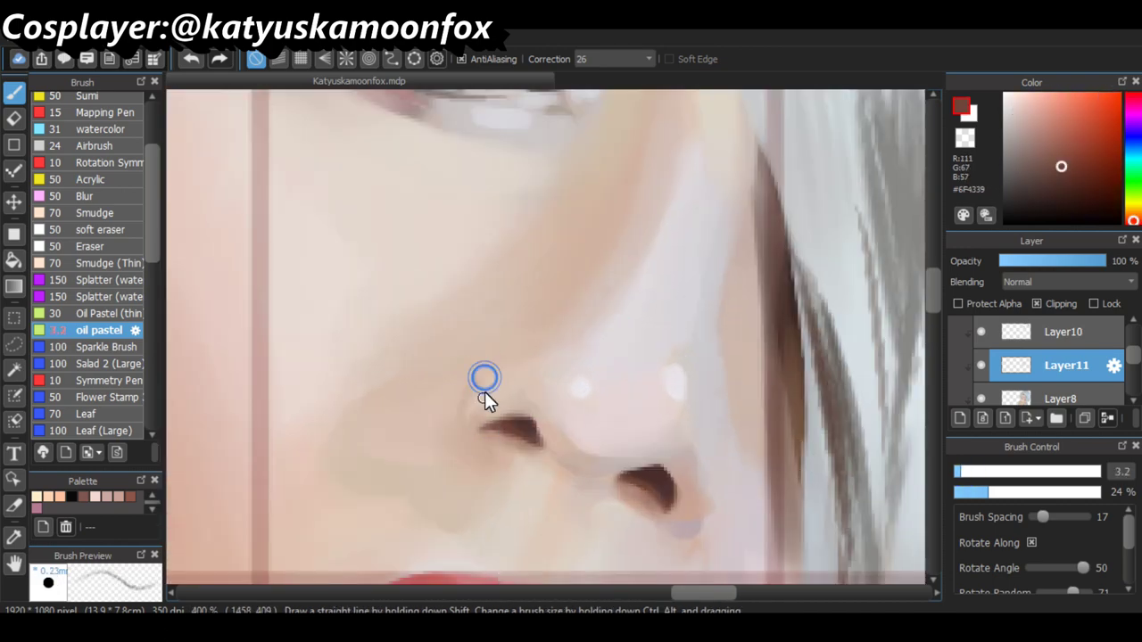
Refine the contours of the nose tip and nostril wing with thin strokes of #C4B5B0 and #C5AAA0
left_click(484, 373, "alt")
key("ctrl+minus")
key("ctrl+minus")
key("h")
key("ctrl+plus")
key("ctrl+plus")
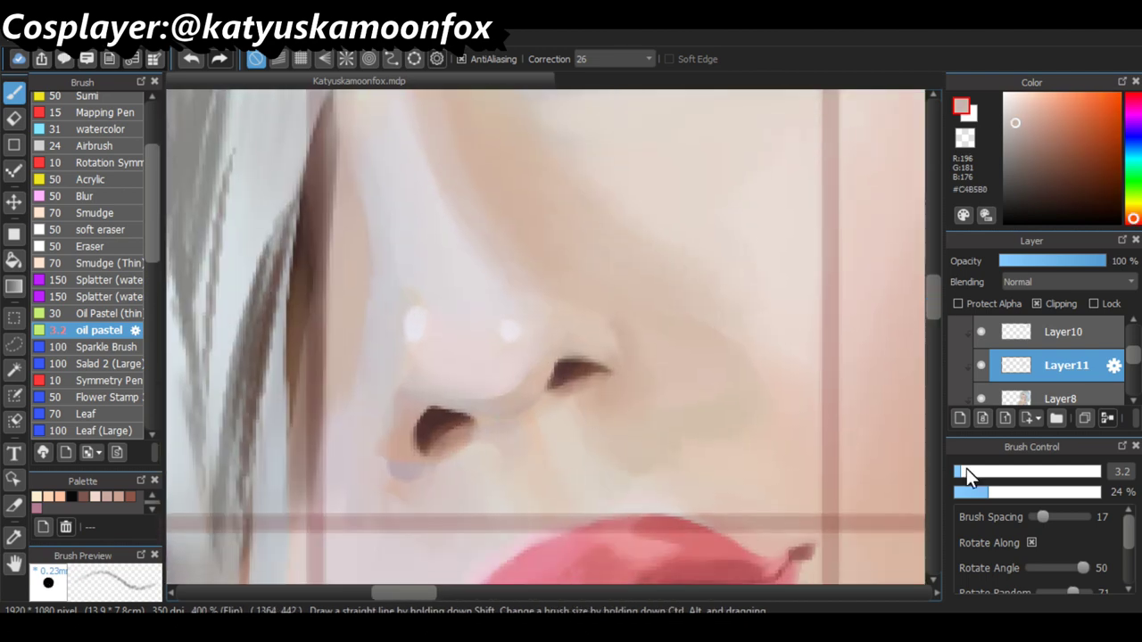
left_click_drag(966, 471, 981, 471)
left_click(496, 372, "alt")
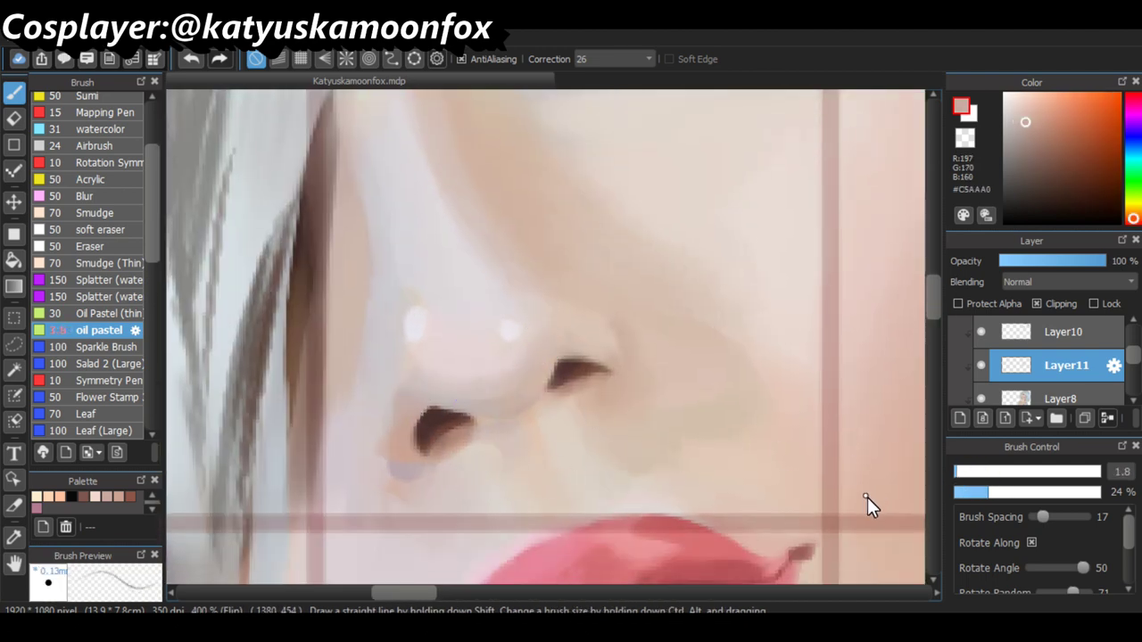
Deepen the shadow between the fringe and the nose with brown #705240 at brush size 10.2
left_click(394, 372, "alt")
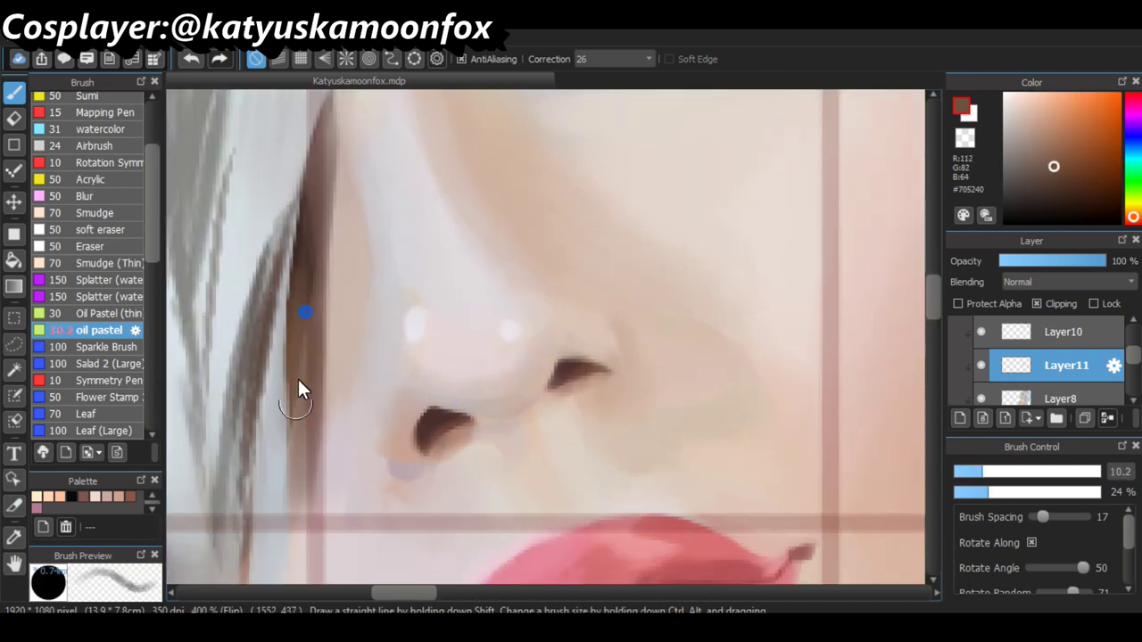
left_click(437, 430, "alt")
key("ctrl+minus")
key("ctrl+minus")
key("ctrl+plus")
key("ctrl+plus")
Blend the shadow along the side of the nose with sampled #D1BAAC at brush size 18
left_click(588, 390, "alt")
mouse_move(588, 390)
left_mouse_down()
mouse_move(603, 405)
mouse_move(595, 435)
left_mouse_up()
key("ctrl+minus")
key("ctrl+plus")
left_click(469, 380, "alt")
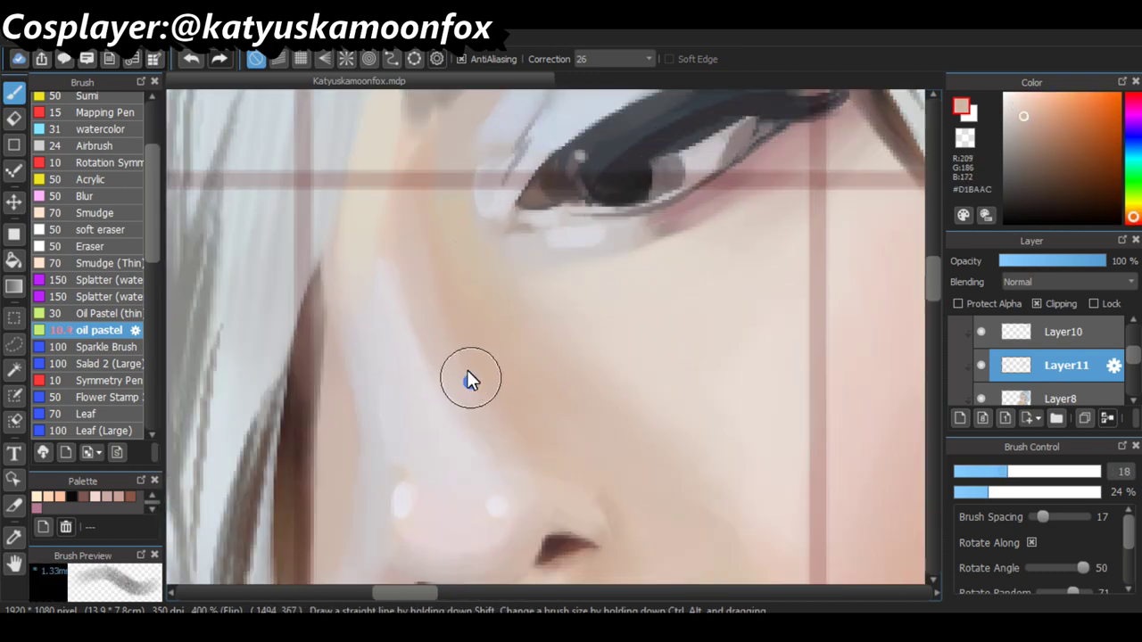
key("ctrl+minus")
key("ctrl+minus")
key("ctrl+minus")
Lighten the upper cheek beneath the eye with pale #EEE1D4, using oil pastel at size 33 and 60% opacity
key("h")
key("ctrl+plus")
key("ctrl+plus")
key("ctrl+plus")
left_click(547, 344, "alt")
mouse_move(591, 293)
left_mouse_down()
mouse_move(624, 390)
mouse_move(655, 389)
left_mouse_up()
key("ctrl+minus")
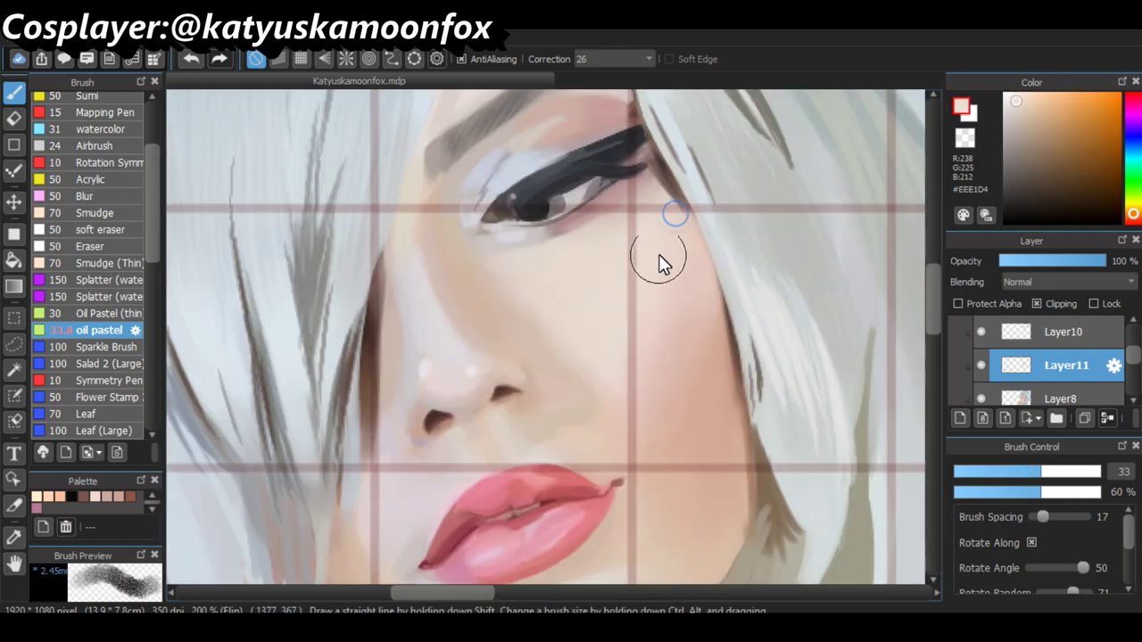
key("ctrl+minus")
key("ctrl+plus")
key("ctrl+plus")
key("ctrl+plus")
Shade the side of the nose bridge below the inner eye corner with #CEAF9B at brush size 15
left_click(305, 234, "alt")
key("ctrl+minus")
key("ctrl+plus")
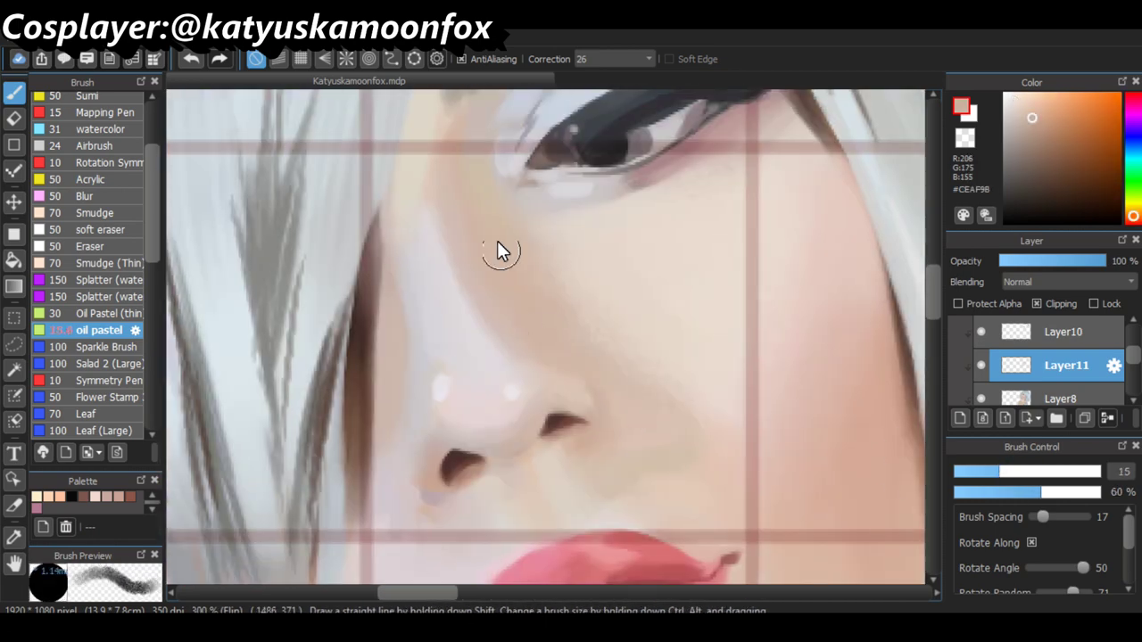
key("ctrl+minus")
key("ctrl+plus")
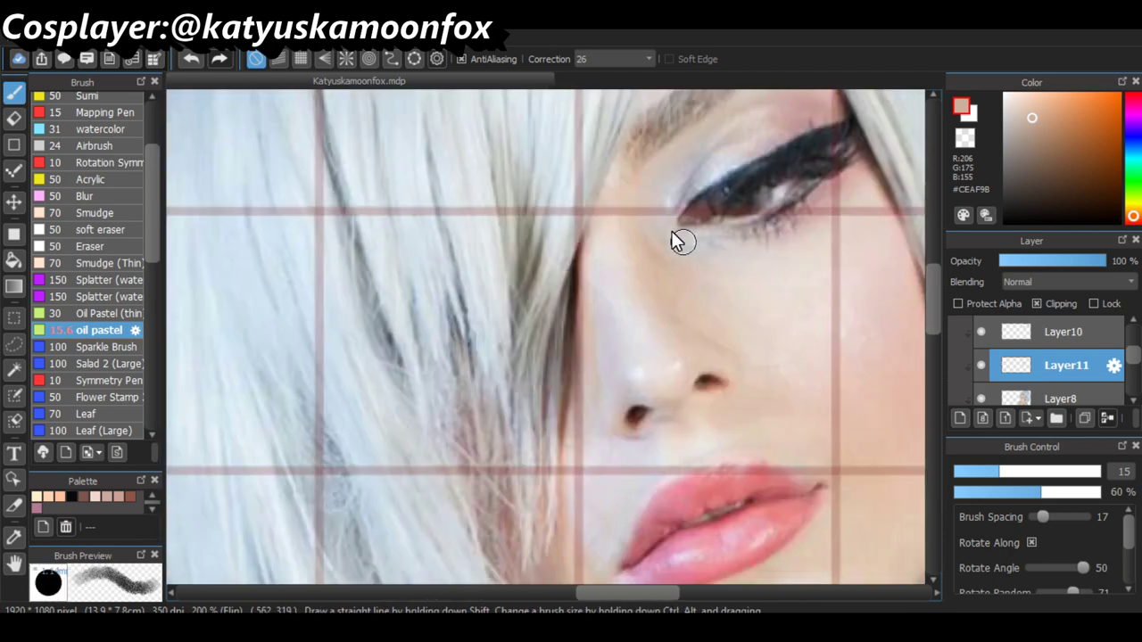
Soften the skin below the inner eye corner with cool grey #D8D6DB at brush size 11.6 and 34% opacity
left_click(671, 231, "alt")
key("ctrl+plus")
scroll(513, 226, "up", 2)
left_click(509, 235, "alt")
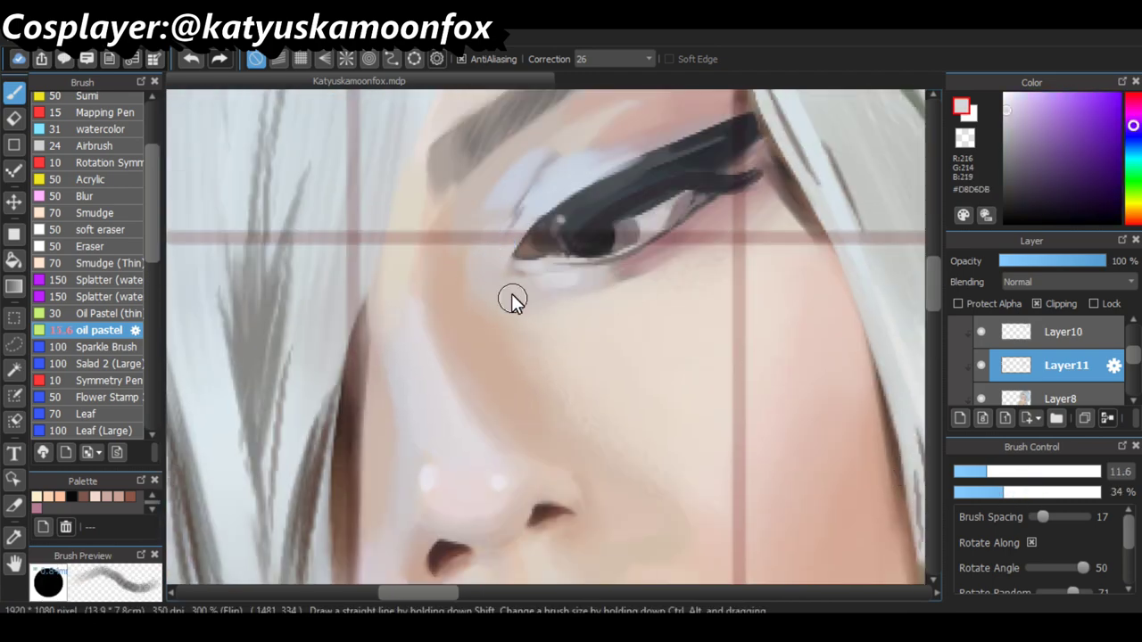
key("ctrl+minus")
key("ctrl+plus")
key("ctrl+plus")
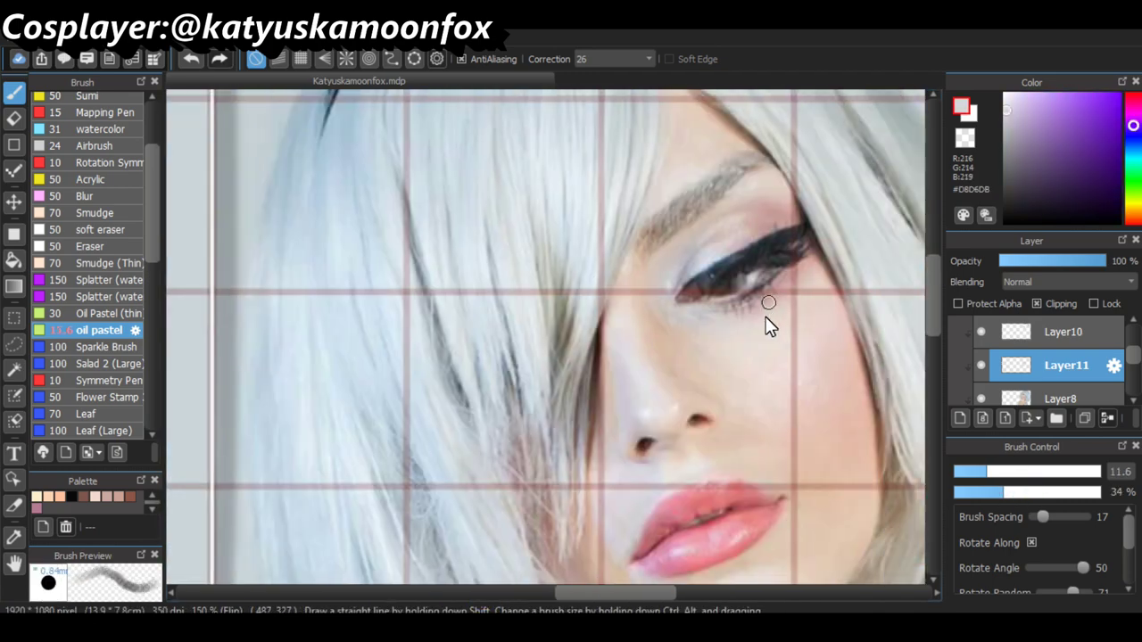
Blend the skin under the lower eyelid with dusty pink #B99695 and pale #E5D6CB at brush size 22
left_click(765, 308, "alt")
left_click_drag(633, 267, 567, 294)
left_click(567, 294, "alt")
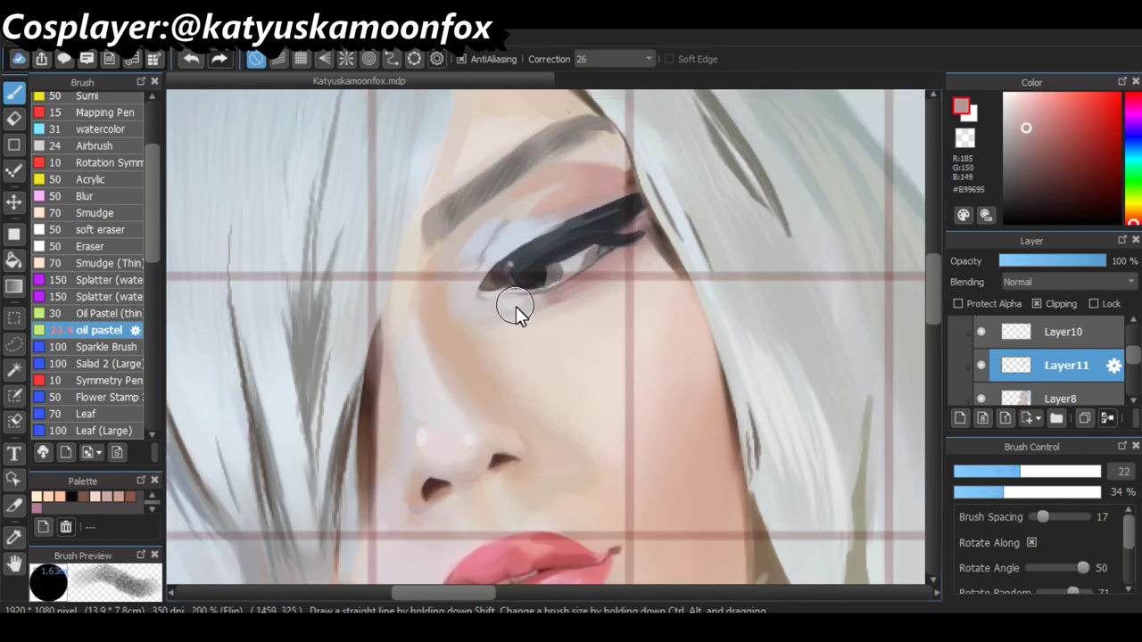
left_click(553, 312, "alt")
key("ctrl+minus")
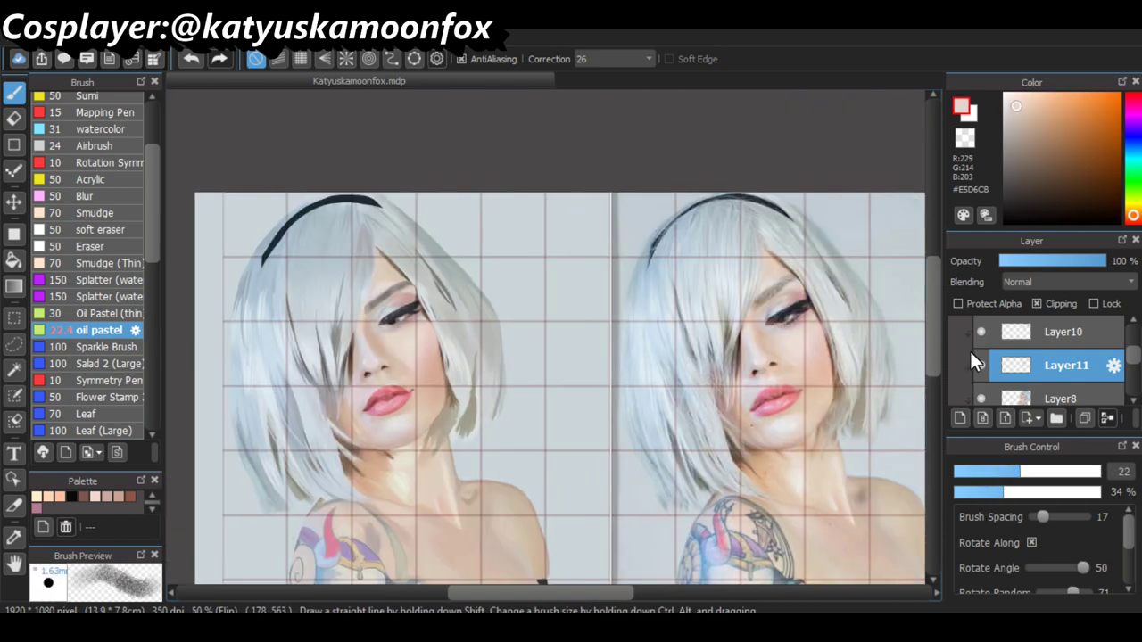
Warm the outer cheek beside the hair with sampled #D6AB97 at brush size 22 and 34% opacity
key("ctrl+plus")
key("ctrl+plus")
left_click(525, 335, "alt")
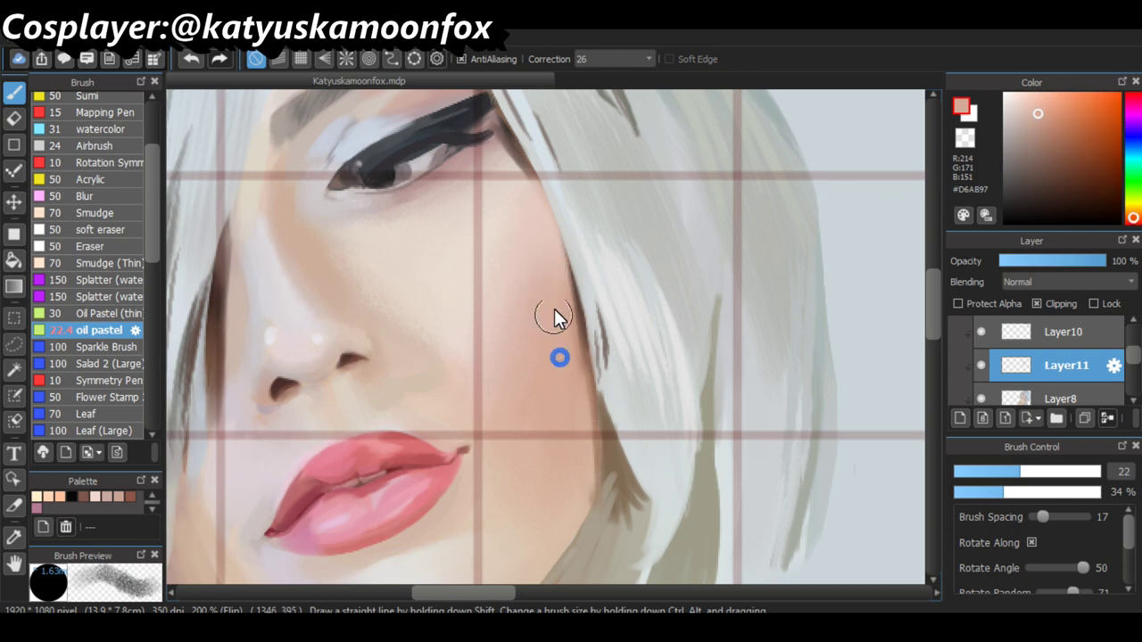
key("ctrl+minus")
key("ctrl+minus")
key("ctrl+plus")
key("ctrl+plus")
key("ctrl+plus")
key("ctrl+plus")
key("ctrl+minus")
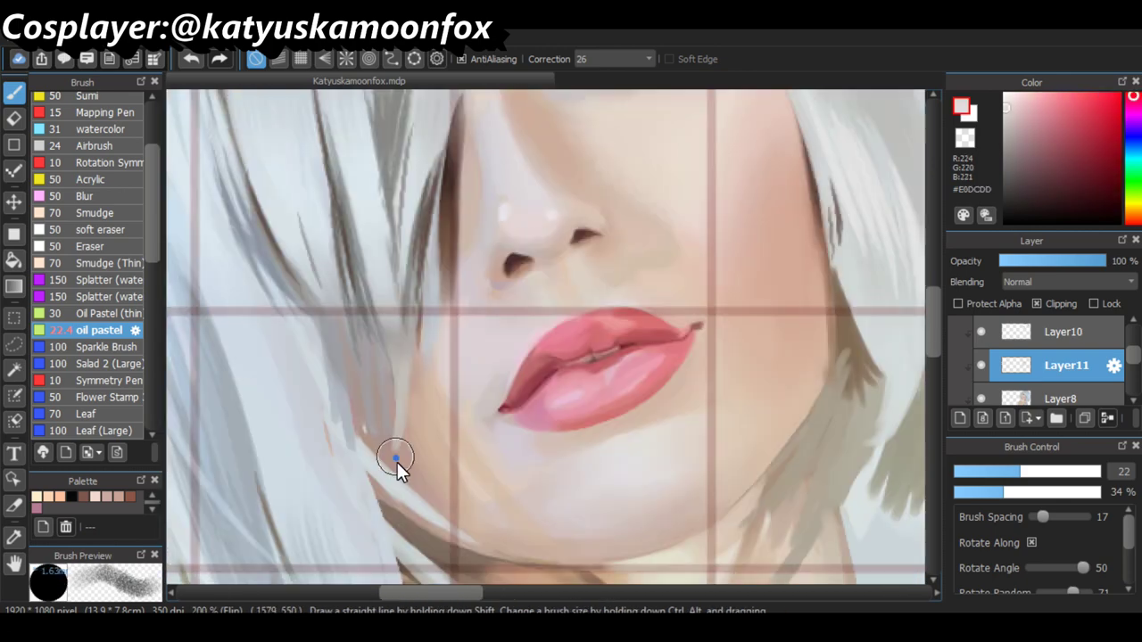
left_click(384, 446, "alt")
left_click_drag(376, 444, 405, 433)
key("ctrl+z")
Blend the skin of the lower cheek, chin and jaw with sampled #D3C7CD at brush size 14 and 34% opacity
left_click(425, 392, "alt")
left_click(625, 446, "alt")
left_click(497, 538, "alt")
key("ctrl+minus")
key("ctrl+minus")
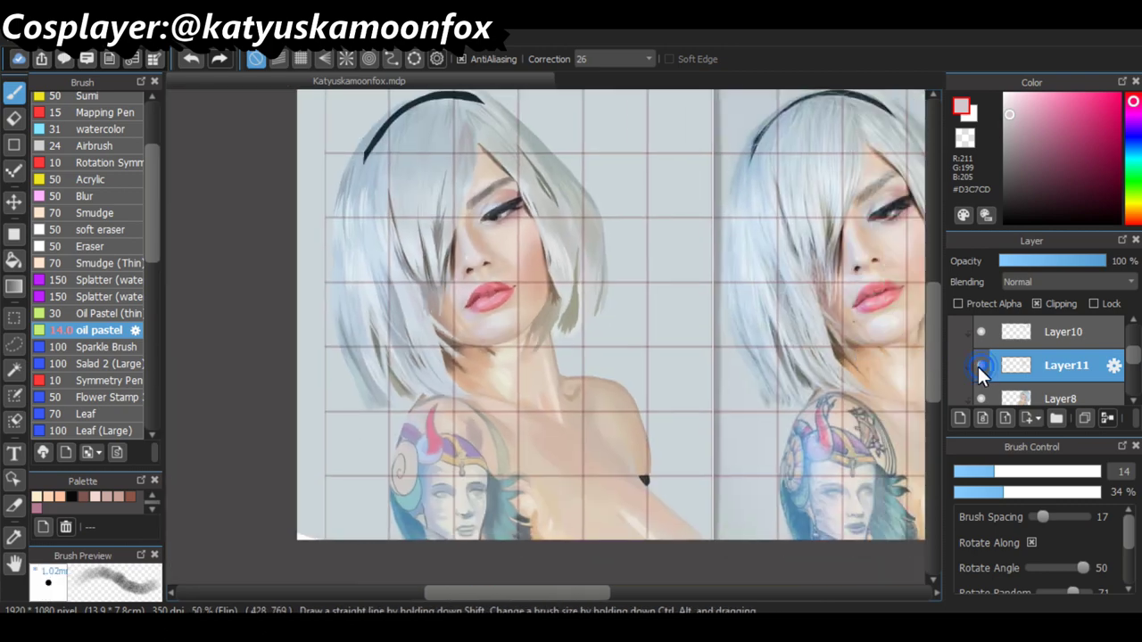
Soften the skin beside the hair-side mouth corner with sampled #CFC6C0 at brush size 11.6 and 34% opacity
key("ctrl+plus")
key("ctrl+plus")
key("ctrl+plus")
left_click_drag(560, 304, 526, 359)
left_click(535, 274, "alt")
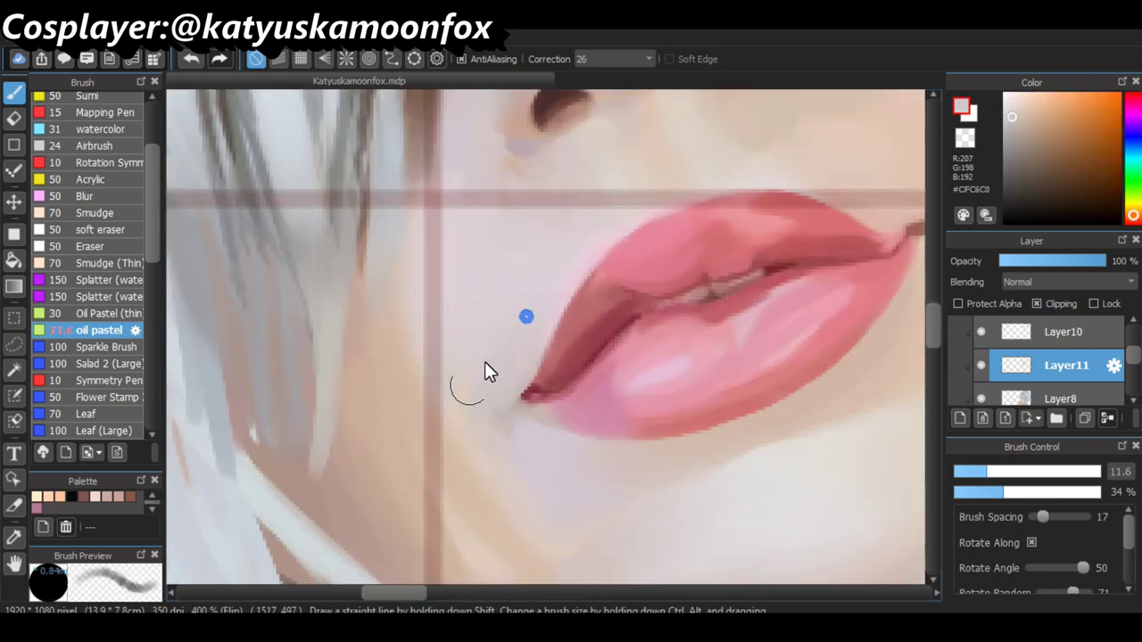
Blend the skin between the upper lip and the hair with #D3BAA4 and #D2C2C1 at brush size 15 and 18% opacity
key("ctrl+minus")
left_click(525, 300, "alt")
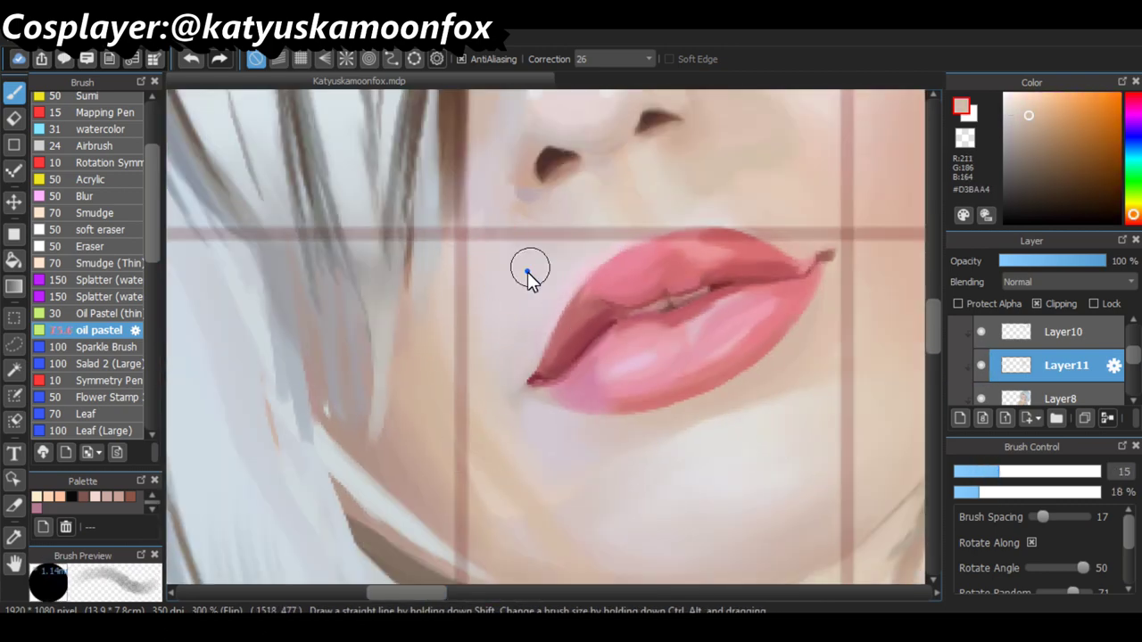
left_click(527, 267, "alt")
left_click(535, 227, "alt")
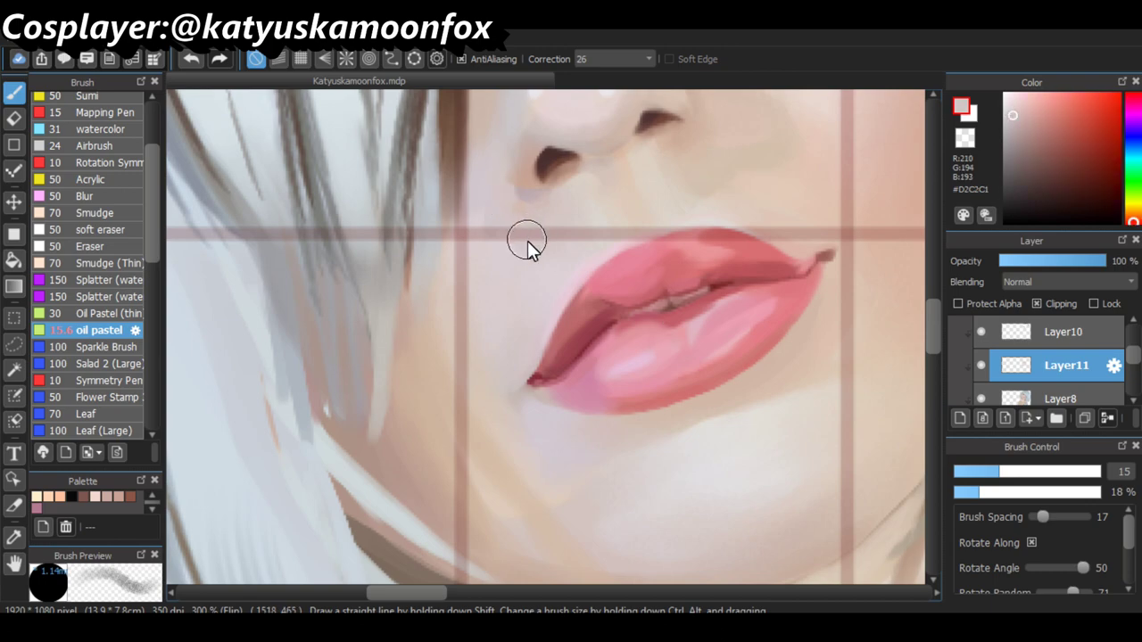
left_click(515, 209, "alt")
Smooth the skin around the nose tip and nostrils with sampled tones such as #CAB3A7 at brush size 7.5 and 18% opacity
key("ctrl+0")
key("ctrl+plus")
key("ctrl+plus")
key("ctrl+plus")
left_click_drag(999, 471, 974, 471)
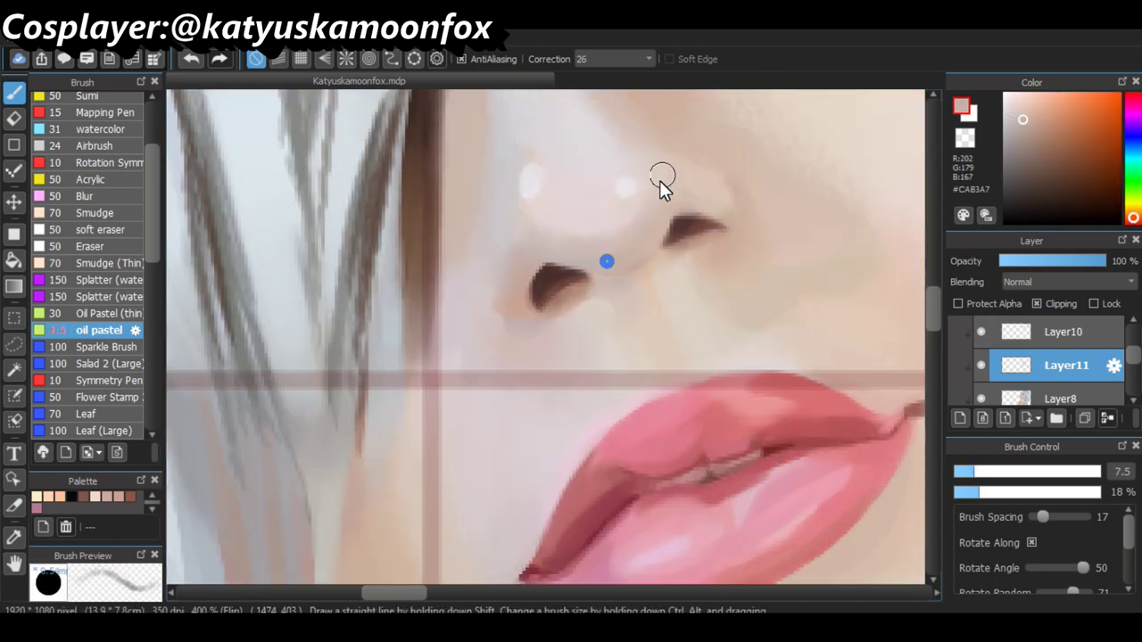
key("ctrl+minus")
scroll(617, 179, "up", 5)
mouse_move(599, 248)
left_mouse_down()
mouse_move(604, 309)
mouse_move(592, 331)
mouse_move(637, 296)
left_mouse_up()
left_click(683, 295, "alt")
left_click_drag(624, 220, 663, 257)
left_click(689, 548, "alt")
mouse_move(583, 175)
left_mouse_down()
mouse_move(580, 198)
mouse_move(589, 191)
left_mouse_up()
Blend the forehead skin above the eyebrow along the hair with #DECFBC at brush size 11.8 and 18% opacity
key("ctrl+0")
scroll(675, 191, "up", 5)
left_click(676, 191, "alt")
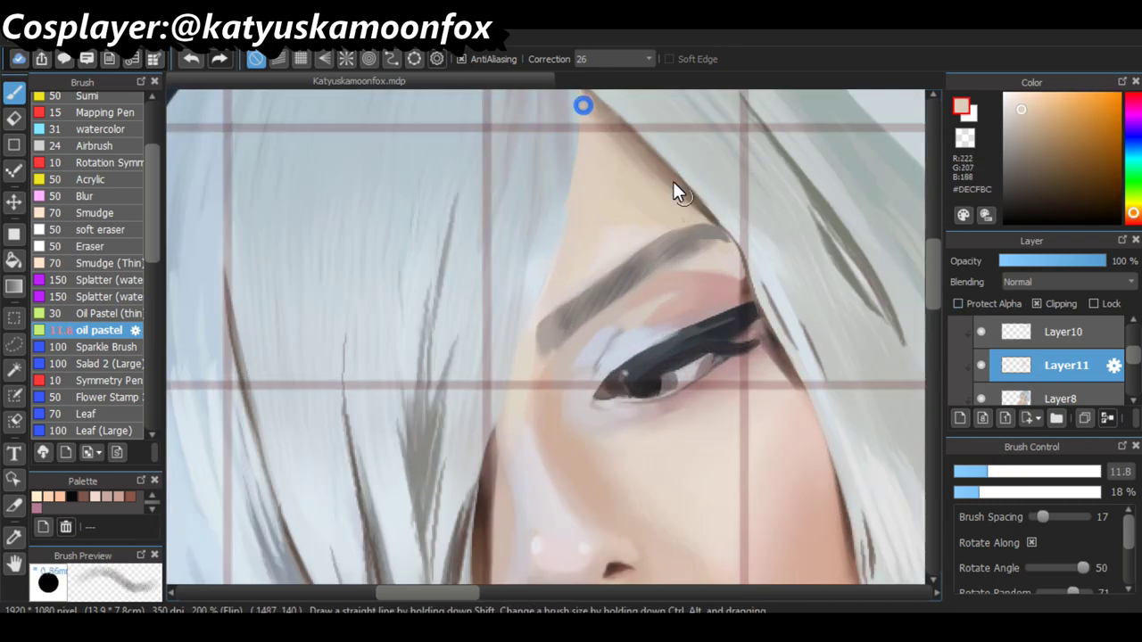
Blend the neck shadow under the chin with #DBC0AB and #E1D0BE at brush size 20 and 18% opacity
scroll(934, 299, "down", 5)
scroll(876, 317, "up", 4)
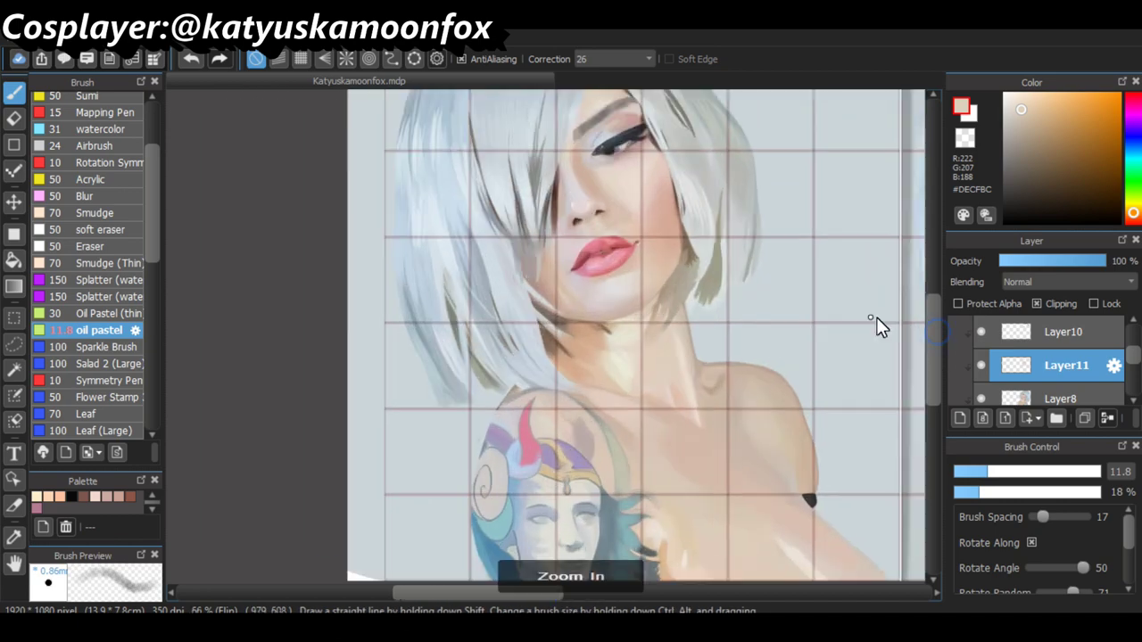
left_click(677, 305, "alt")
left_click_drag(676, 305, 569, 333)
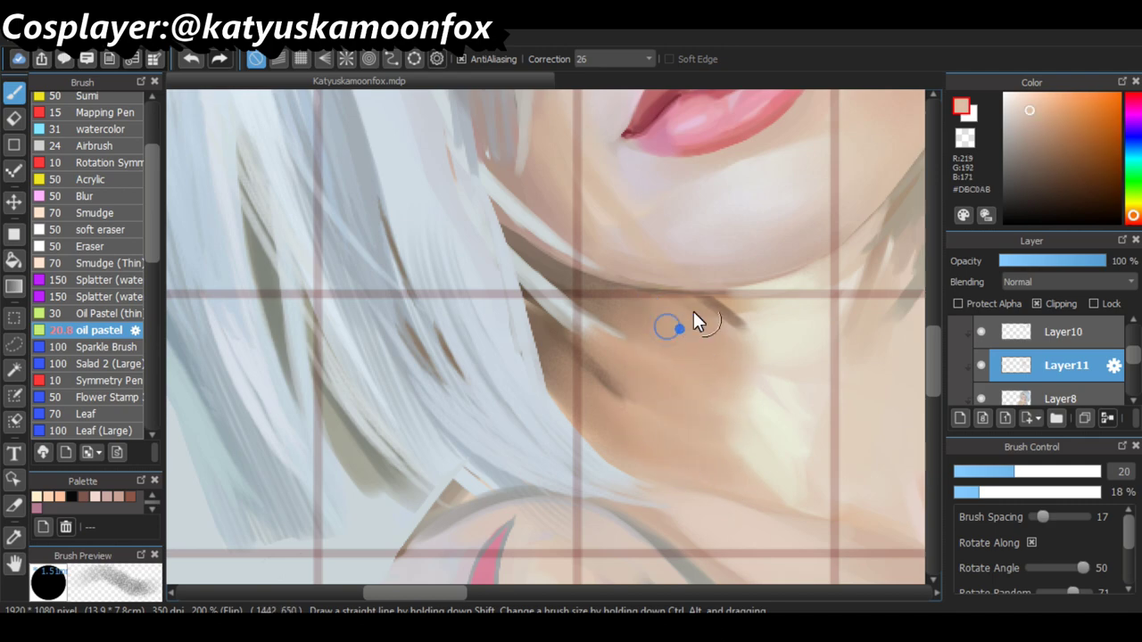
scroll(708, 364, "down", 5)
scroll(522, 339, "up", 4)
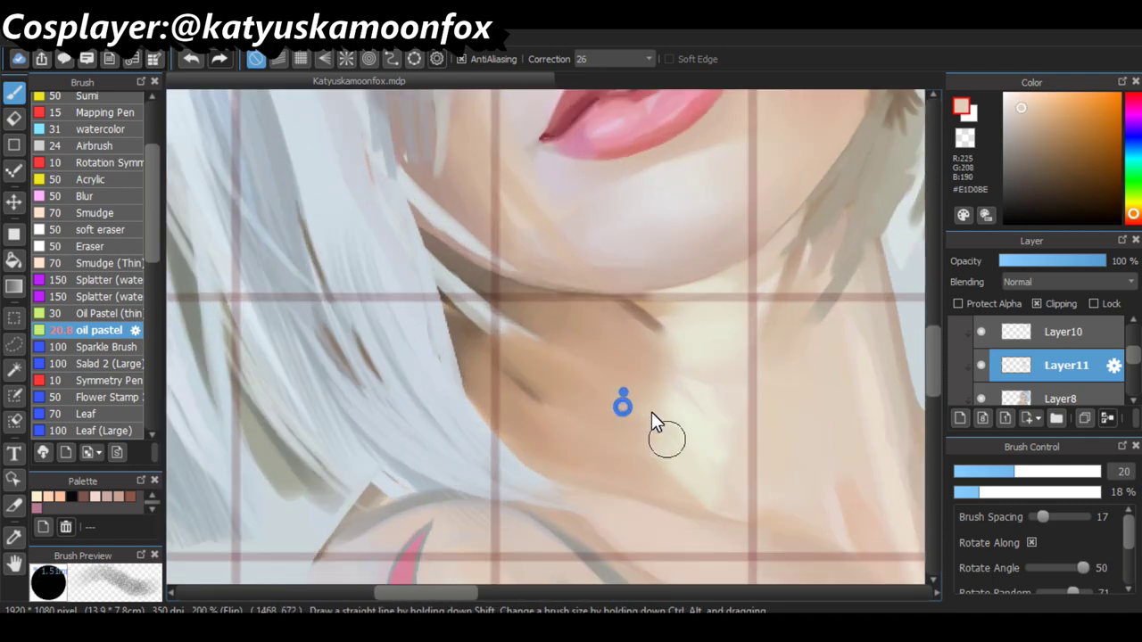
Soften the pale highlight on the throat with #E1DBC8 at brush size 19 and 18% opacity
scroll(662, 453, "down", 5)
scroll(671, 286, "up", 7)
scroll(670, 286, "down", 2)
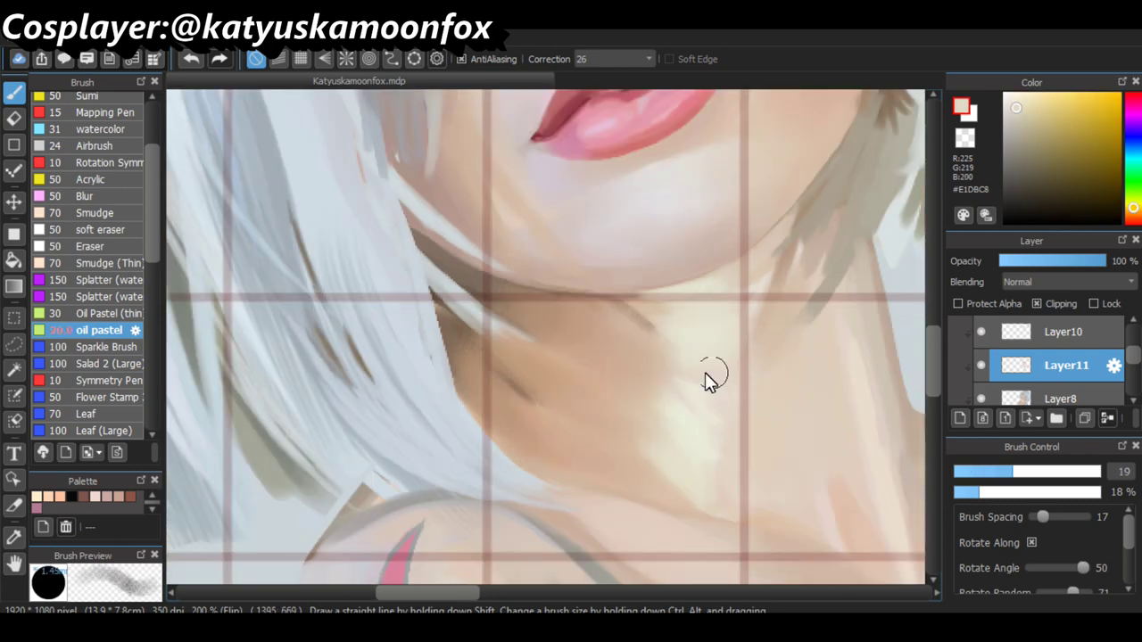
mouse_move(676, 301)
left_mouse_down()
mouse_move(637, 446)
mouse_move(651, 374)
left_mouse_up()
Smooth the front and side of the neck with #E6D5C1 and #DFBBA5 at brush size 29 and 24% opacity
scroll(773, 497, "down", 4)
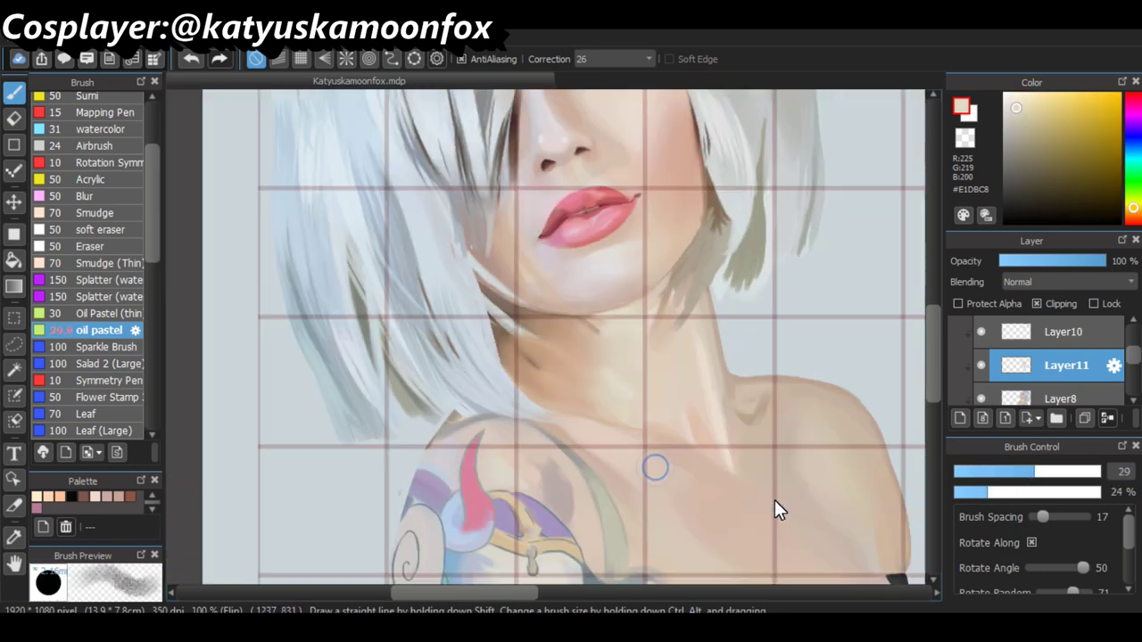
scroll(480, 513, "up", 4)
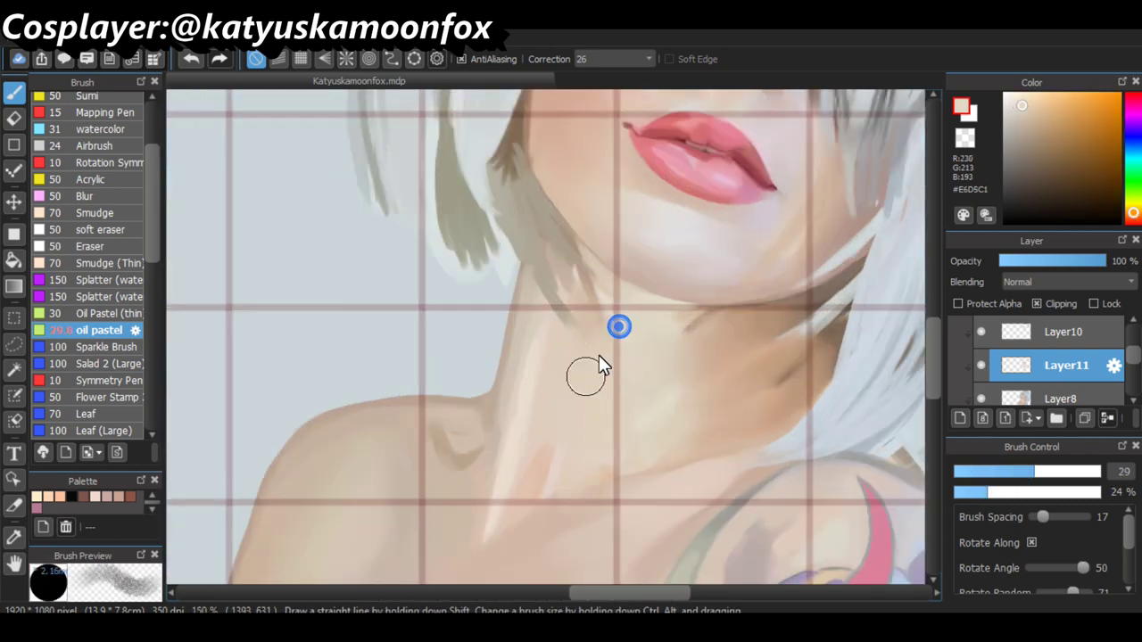
scroll(535, 526, "down", 3)
scroll(780, 486, "up", 3)
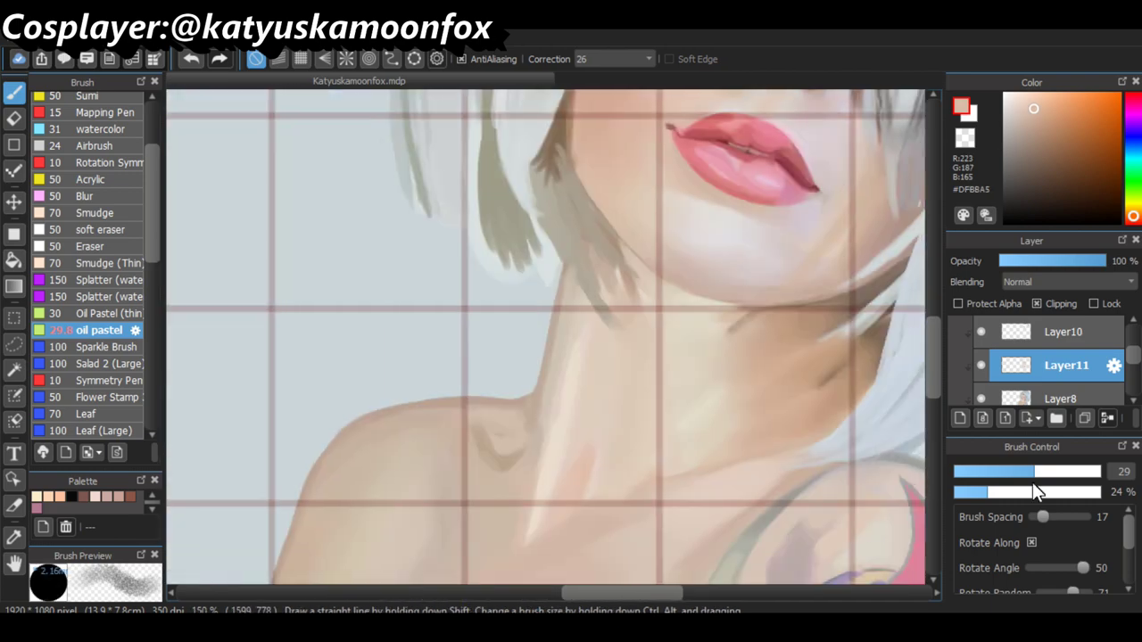
Blend the outer neck skin below the hair tips with #E6DBCA at brush size 14.6 and 24% opacity
left_click(625, 348, "alt")
scroll(615, 365, "up", 1)
left_click(612, 290, "alt")
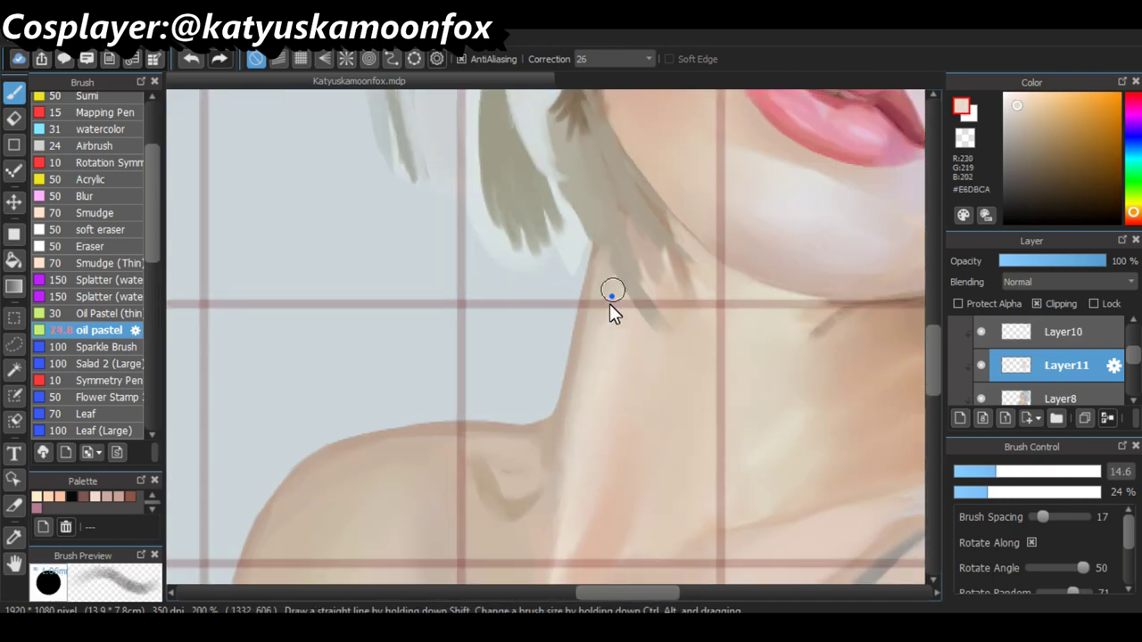
Erase excess paint along the outer edge of the neck with the eraser at size 10 and 100% opacity
key("e")
scroll(572, 345, "down", 5)
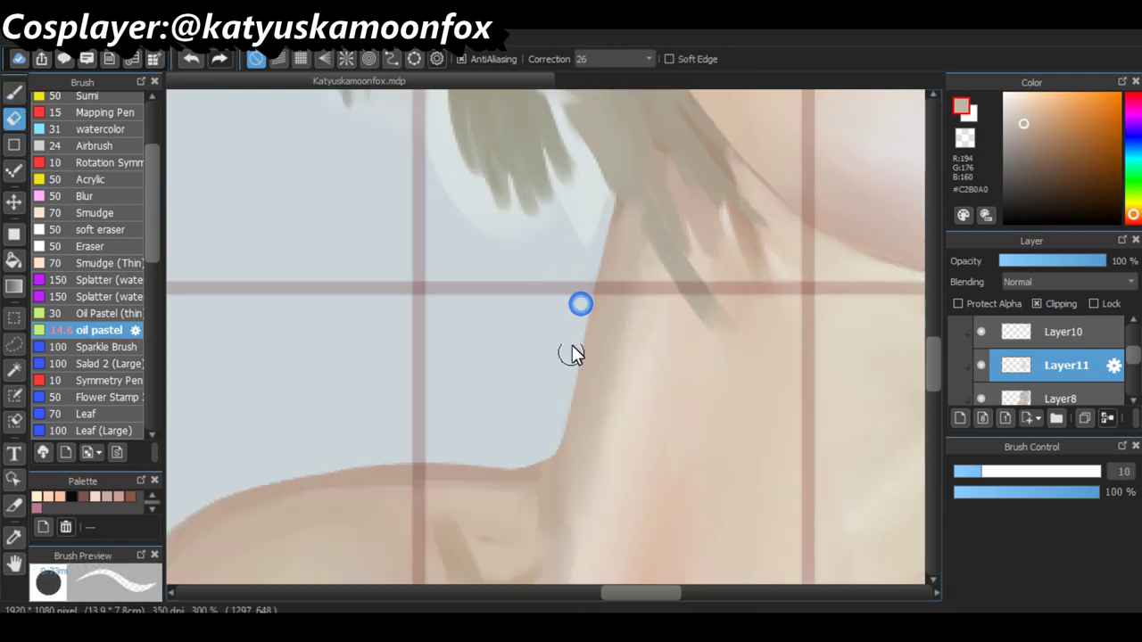
left_click(983, 364)
scroll(561, 331, "up", 3)
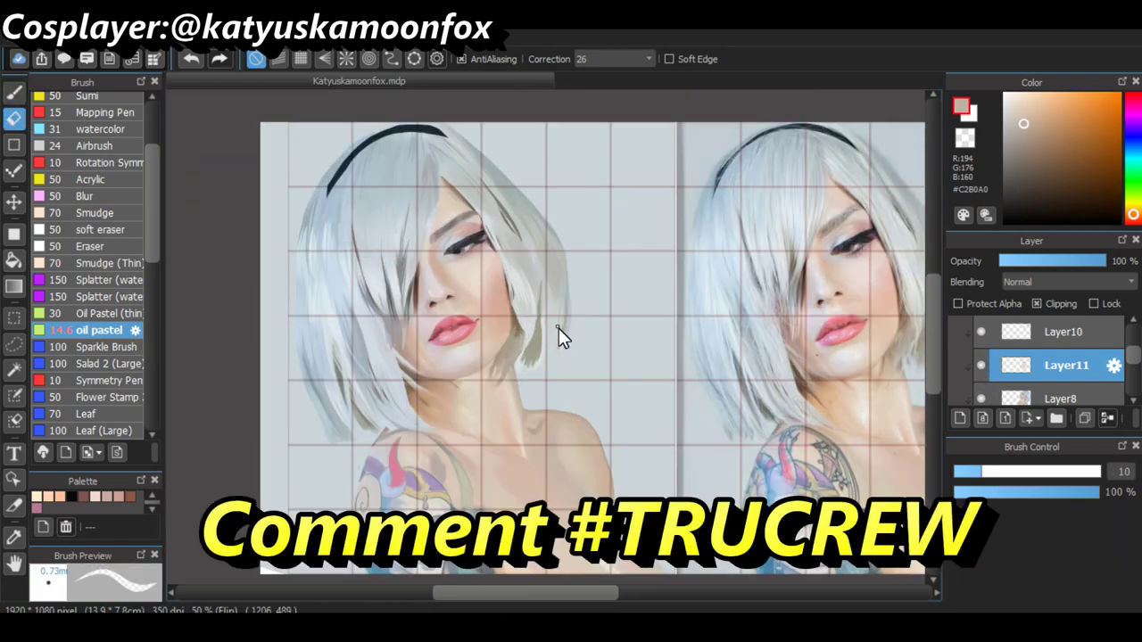
Blend the skin around the shoulder tattoo and upper chest with #DECCBB and #E2CFC0 at 24% opacity, enlarging the brush to size 22
scroll(359, 340, "up", 3)
key("b")
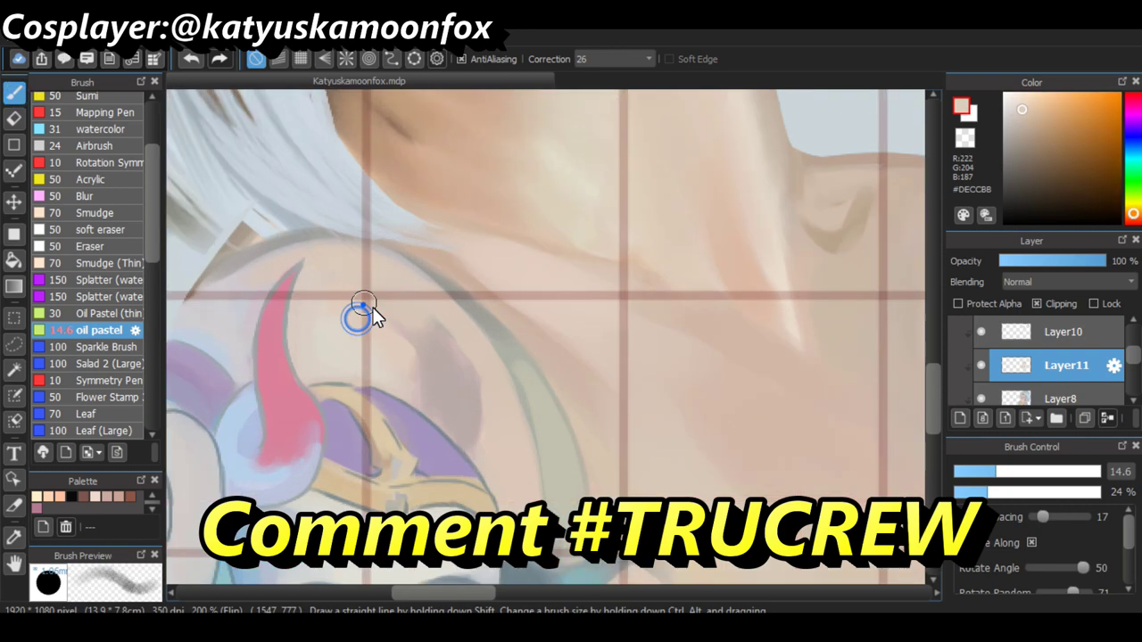
scroll(357, 316, "down", 3)
scroll(349, 285, "up", 3)
left_click_drag(413, 334, 493, 477)
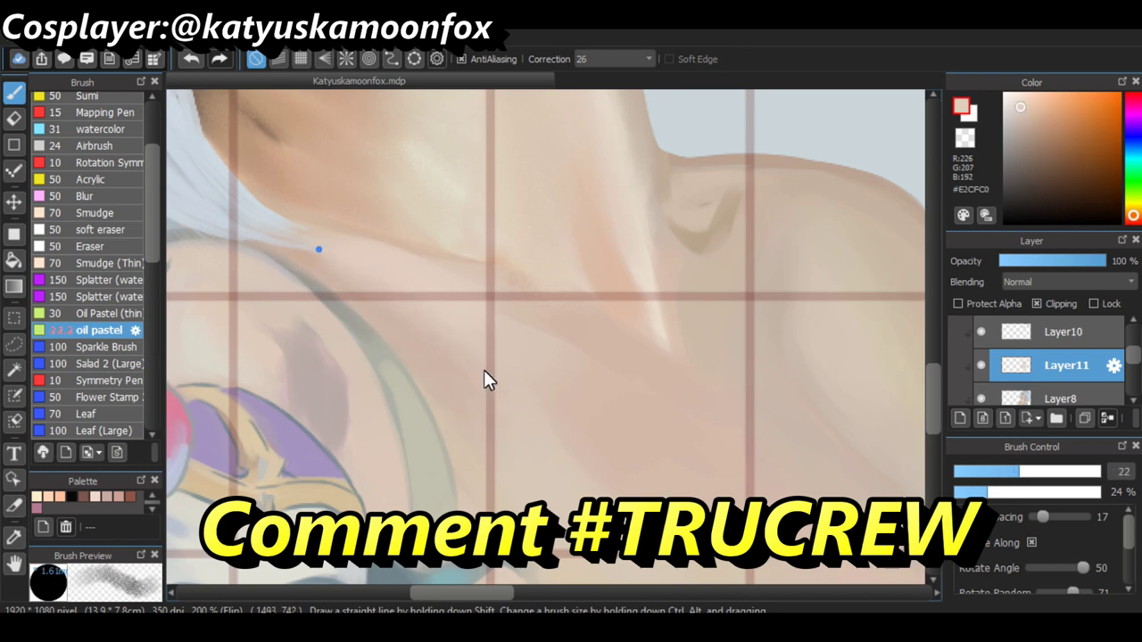
Warm the chest skin beside the tattoo's teal feathers with sampled #DEC199 at brush size 29 and 24% opacity
scroll(483, 379, "down", 3)
scroll(619, 434, "up", 3)
left_click(530, 315, "alt")
scroll(530, 316, "up", 2)
left_click_drag(964, 471, 1033, 471)
left_click(555, 428, "alt")
scroll(555, 428, "up", 5)
scroll(556, 428, "down", 5)
scroll(615, 535, "down", 2)
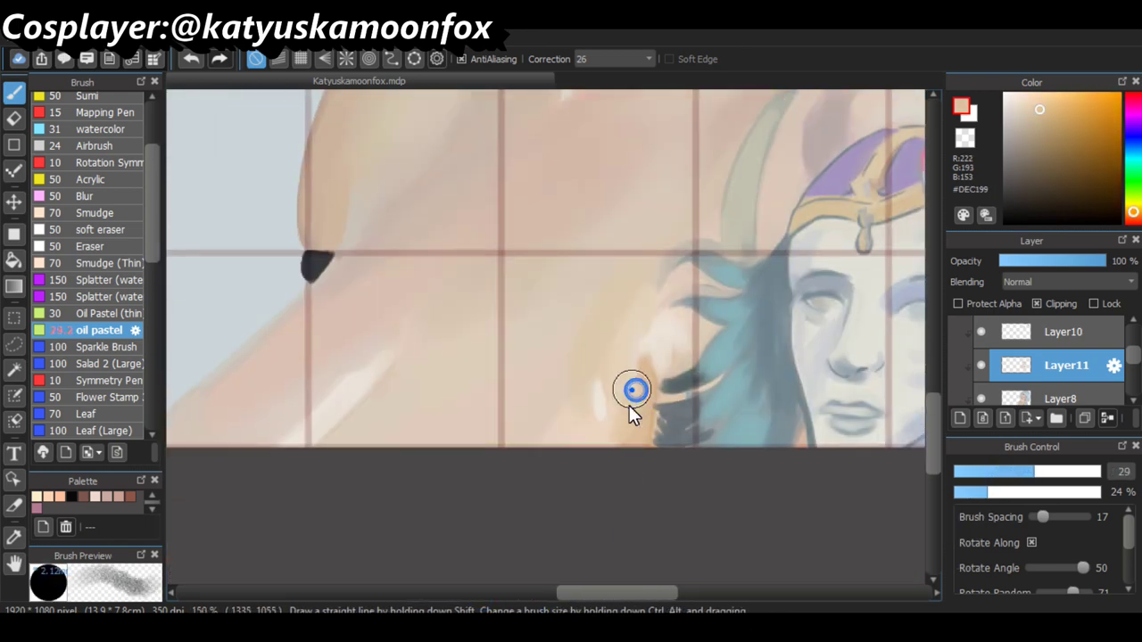
Paint the skin crease beside the tattoo's feathers with #D6B28A at brush size 4.3 and 77% opacity, following the reference photo
scroll(589, 482, "down", 3)
scroll(637, 334, "up", 4)
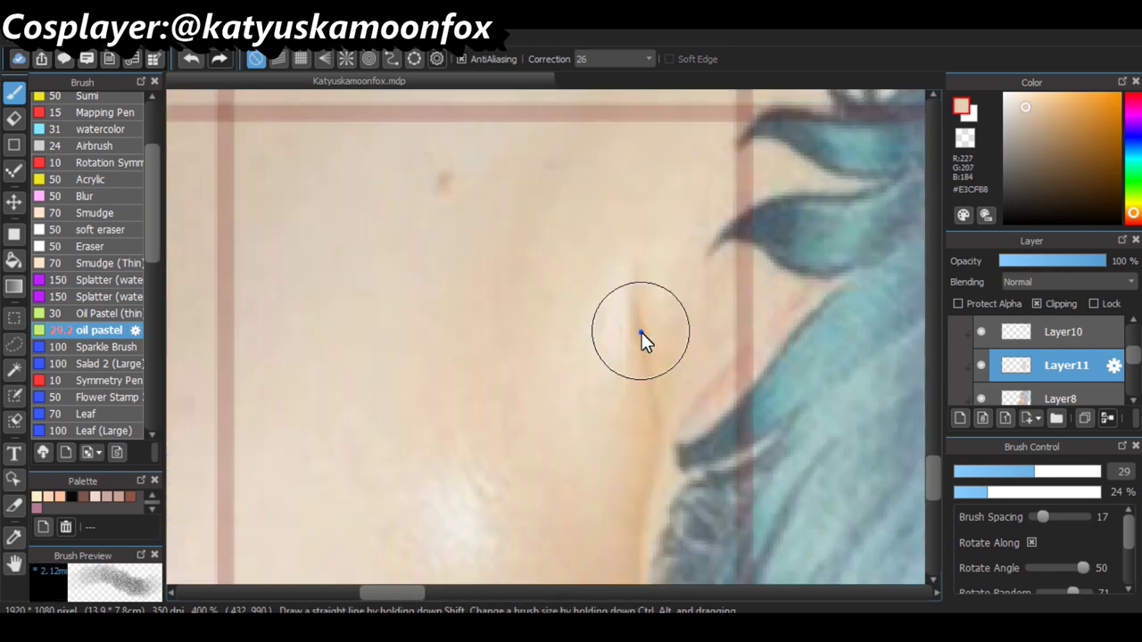
left_click(637, 334, "alt")
scroll(638, 334, "down", 1)
left_click_drag(1033, 471, 949, 482)
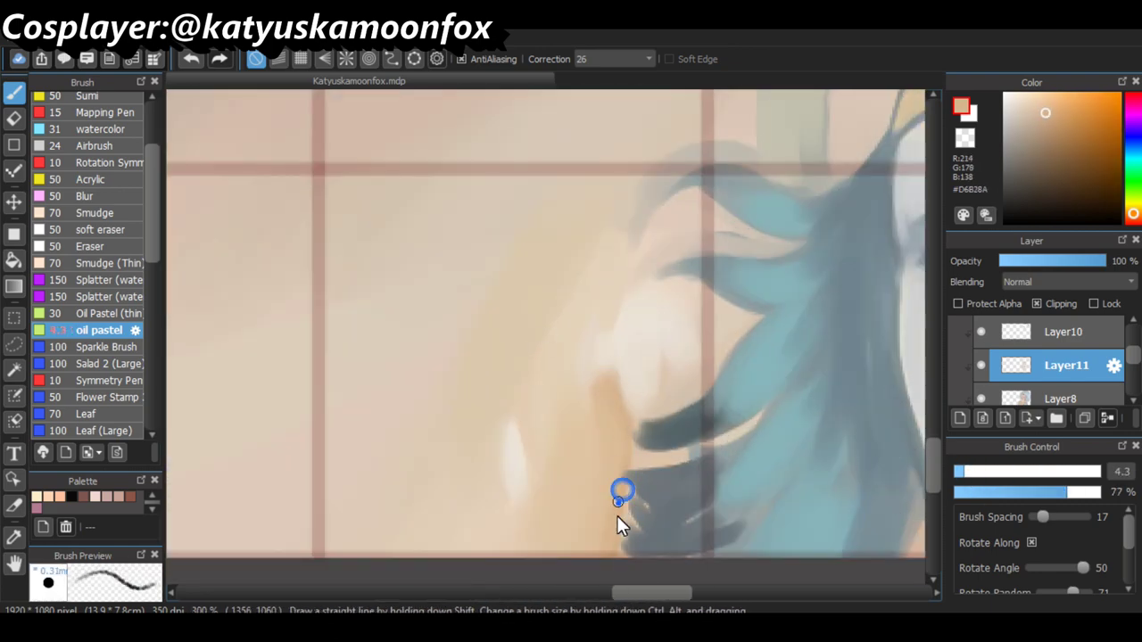
scroll(505, 588, "down", 3)
scroll(490, 595, "up", 3)
Undo the last stroke and blend the skin beside the lower arm highlight with #DACABF and #CCC0B5 at brush size 21 and 26% opacity
left_click_drag(957, 471, 1015, 473)
key("ctrl+z")
scroll(586, 347, "down", 3)
scroll(482, 520, "up", 3)
left_click(433, 462, "alt")
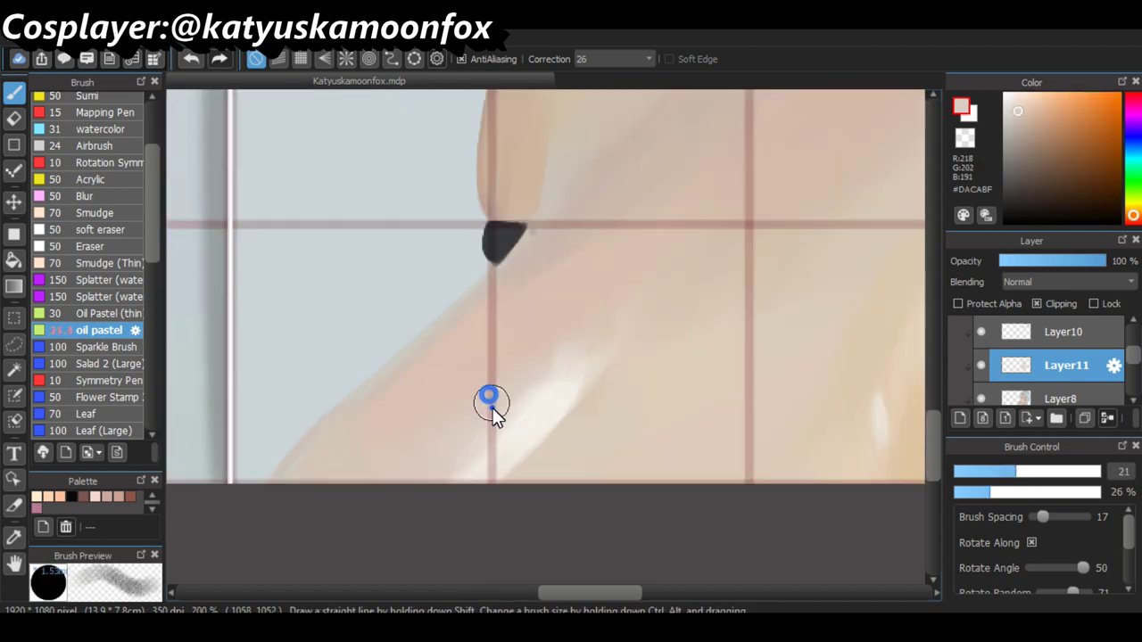
left_click(328, 425, "alt")
left_click(588, 237, "alt")
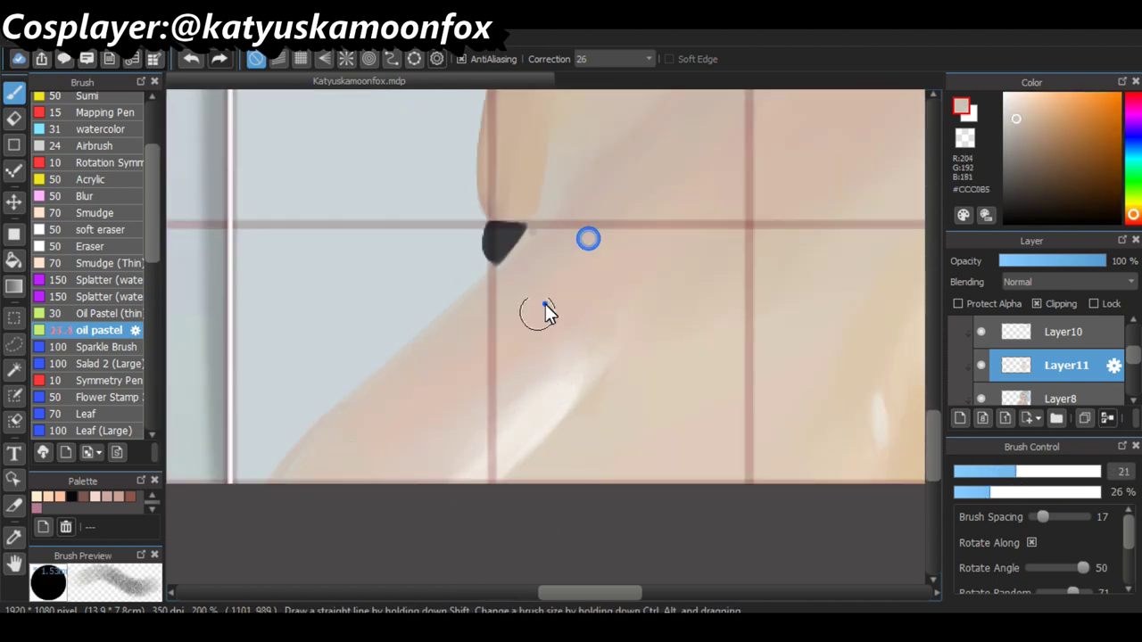
Shade the neck-shoulder junction with #BCA690 at brush size 11 and the shoulder top with #C8B8A4 at size 17, both at 26% opacity
scroll(536, 504, "down", 4)
scroll(553, 358, "up", 4)
left_click(342, 252, "alt")
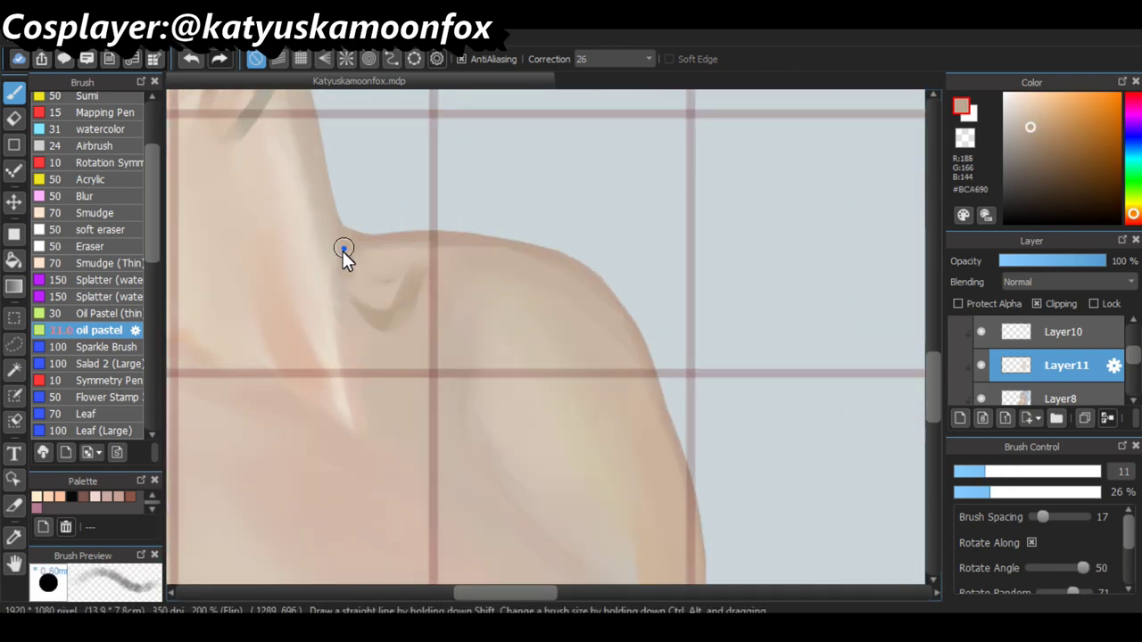
left_click(1004, 471)
left_click(534, 269, "alt")
scroll(687, 406, "down", 4)
scroll(687, 406, "up", 4)
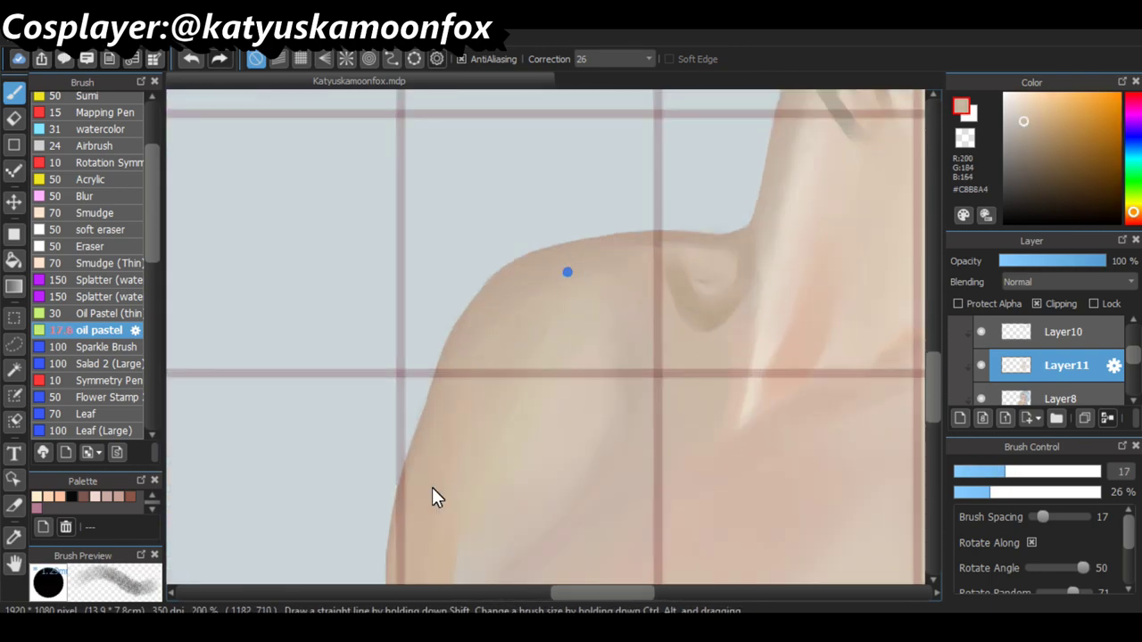
Darken the outer shoulder with #BBA593 at brush size 22 and 26% opacity, and tidy its outline with the size 10 eraser
left_click(453, 475, "alt")
left_click(581, 189, "alt")
left_click(548, 208, "alt")
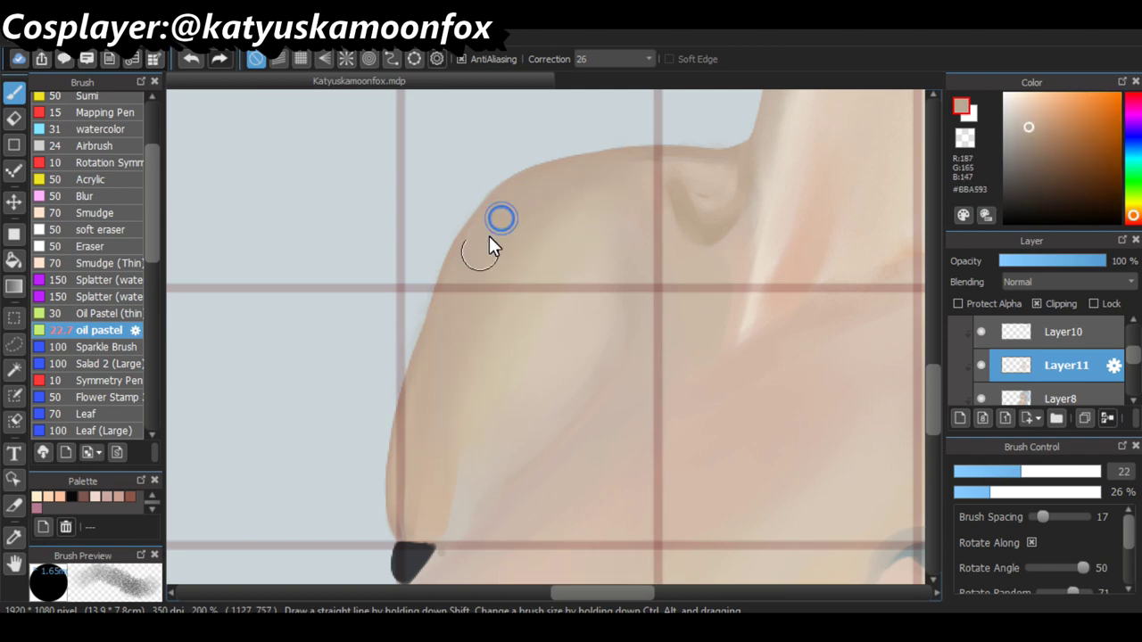
key("e")
scroll(522, 575, "down", 5)
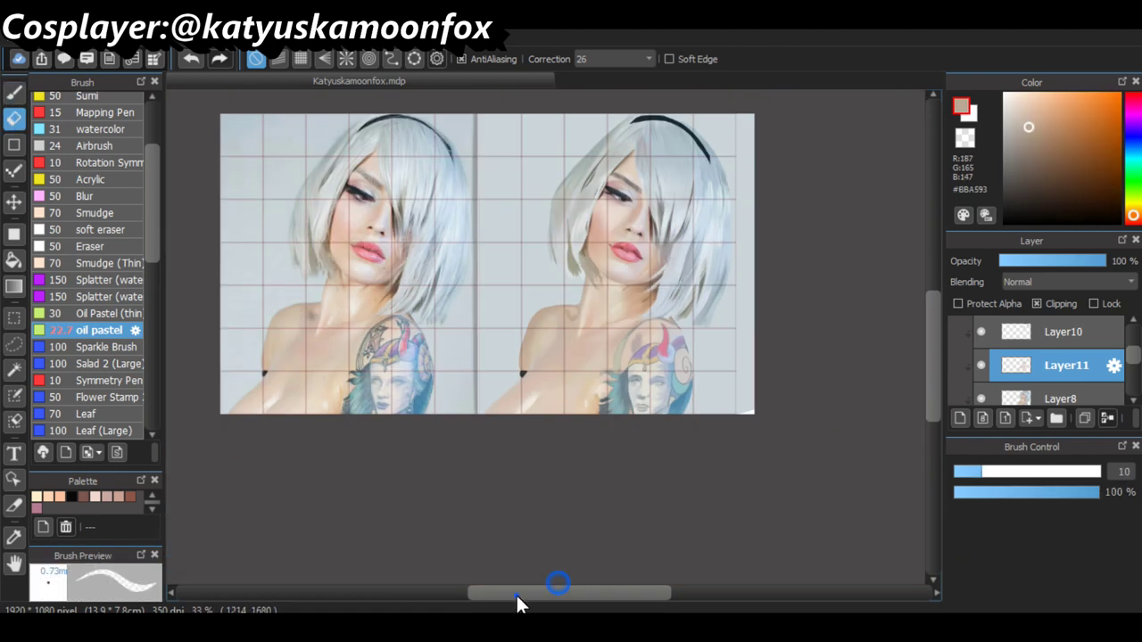
scroll(520, 567, "up", 4)
Blend the upper arm toward the chest with #D5C8B7 at brush size 22 and 26% opacity, and mirror the canvas
key("b")
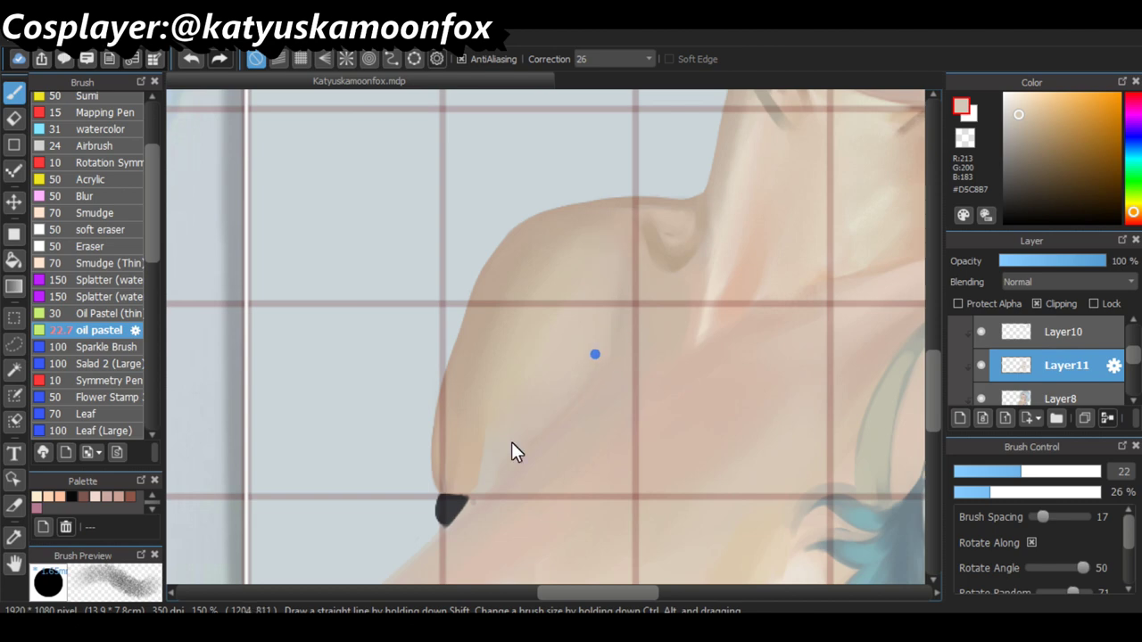
scroll(512, 442, "down", 5)
key("h")
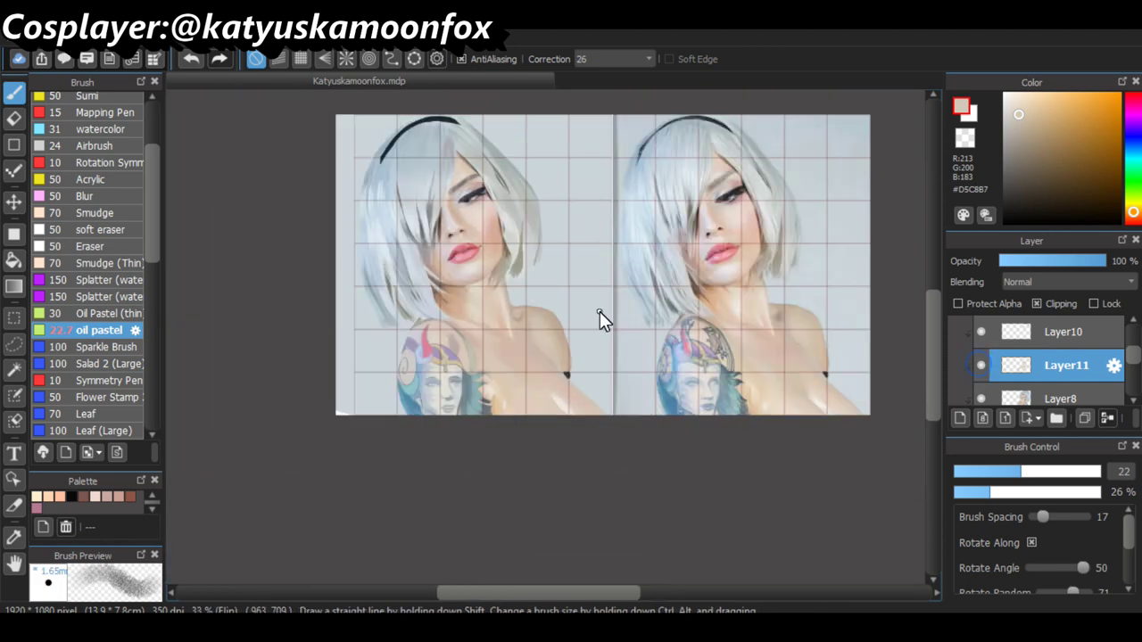
scroll(600, 311, "up", 3)
scroll(723, 412, "down", 3)
scroll(498, 504, "up", 2)
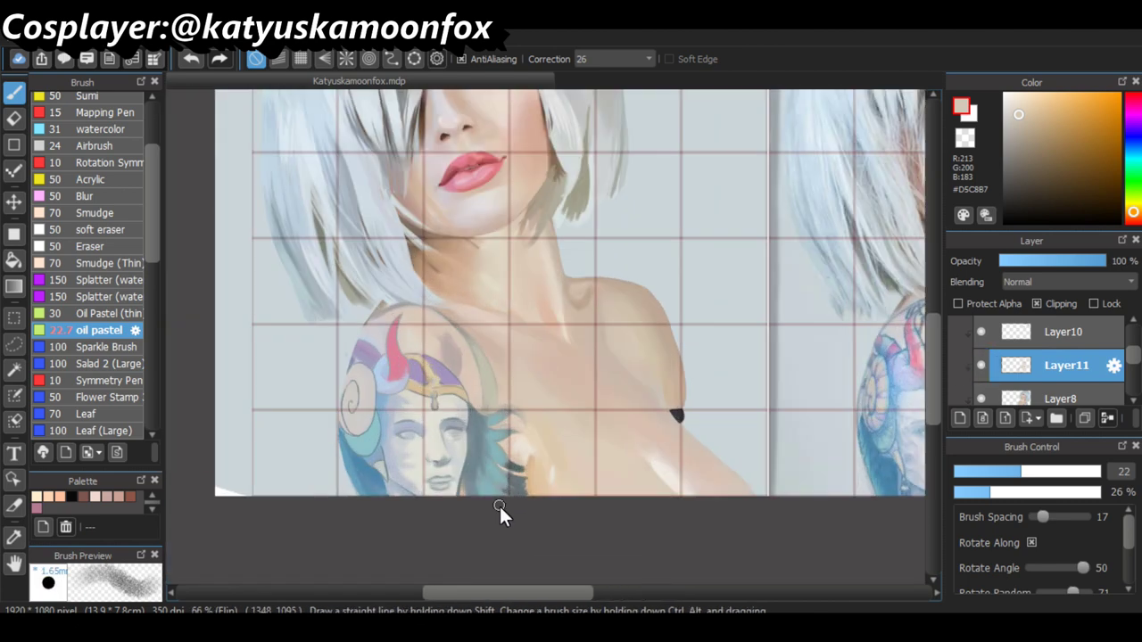
Refine the thin skin crease beside the tattoo's feathers with #BC946A at 26% opacity, using brush sizes 1.8 and 9.1
scroll(515, 505, "up", 3)
left_click(534, 506, "alt")
left_click_drag(534, 506, 523, 422)
scroll(523, 422, "down", 3)
scroll(425, 367, "up", 3)
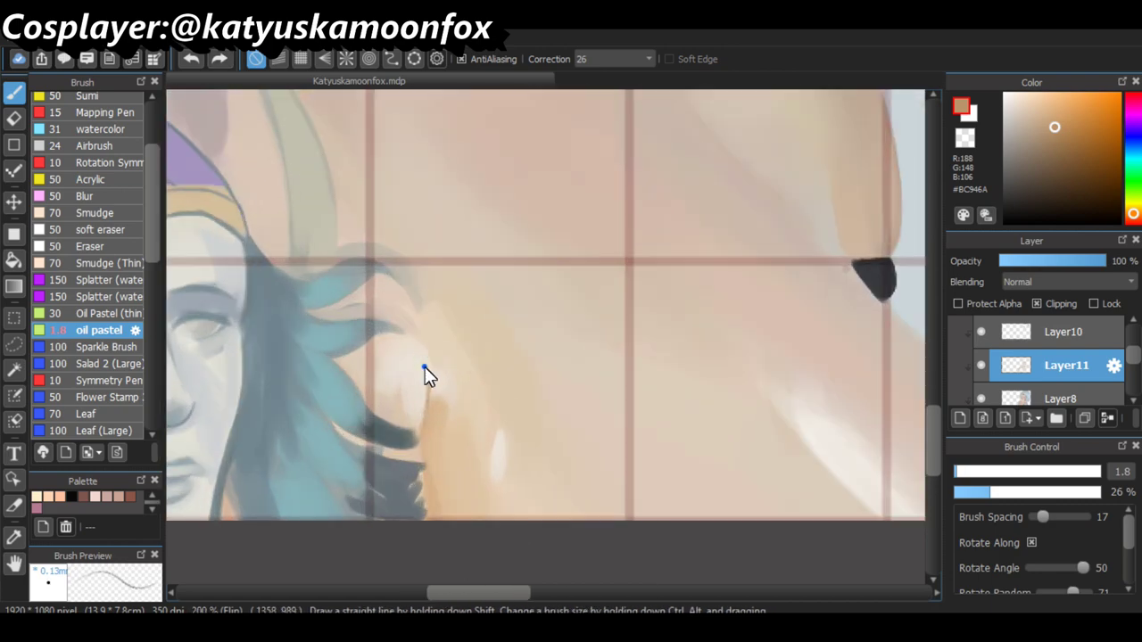
scroll(425, 367, "down", 3)
scroll(502, 571, "up", 2)
scroll(583, 524, "up", 2)
scroll(562, 588, "down", 3)
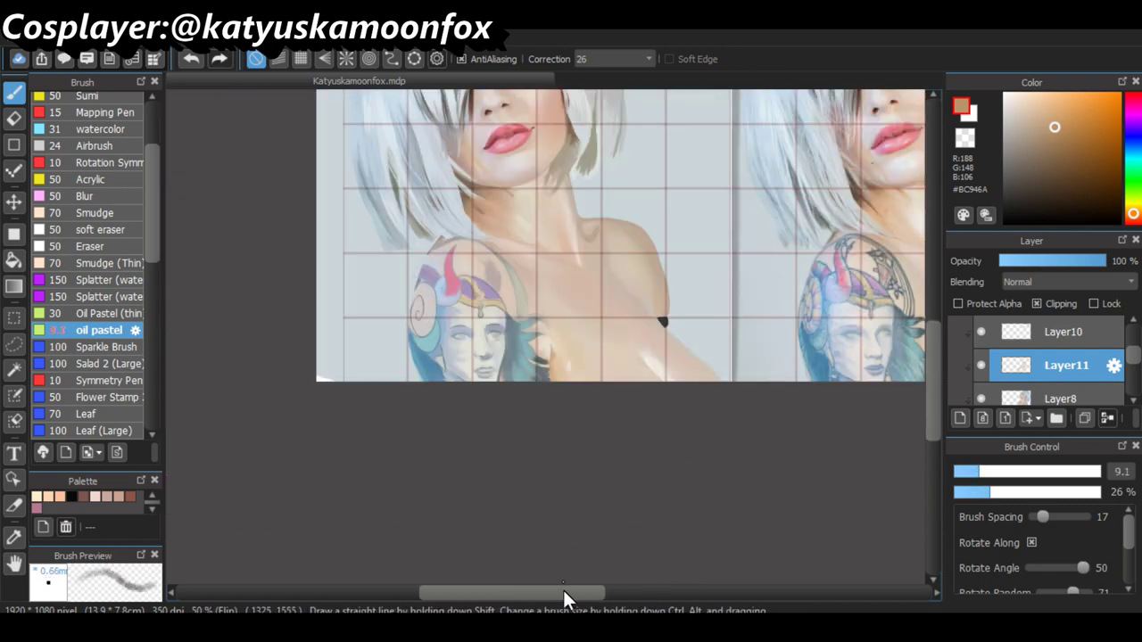
Smooth the chest skin between the tattoo and the arm with sampled #DECEBB at brush size 36 and 26% opacity
scroll(551, 452, "up", 4)
left_click(365, 368, "alt")
left_click_drag(395, 362, 564, 415)
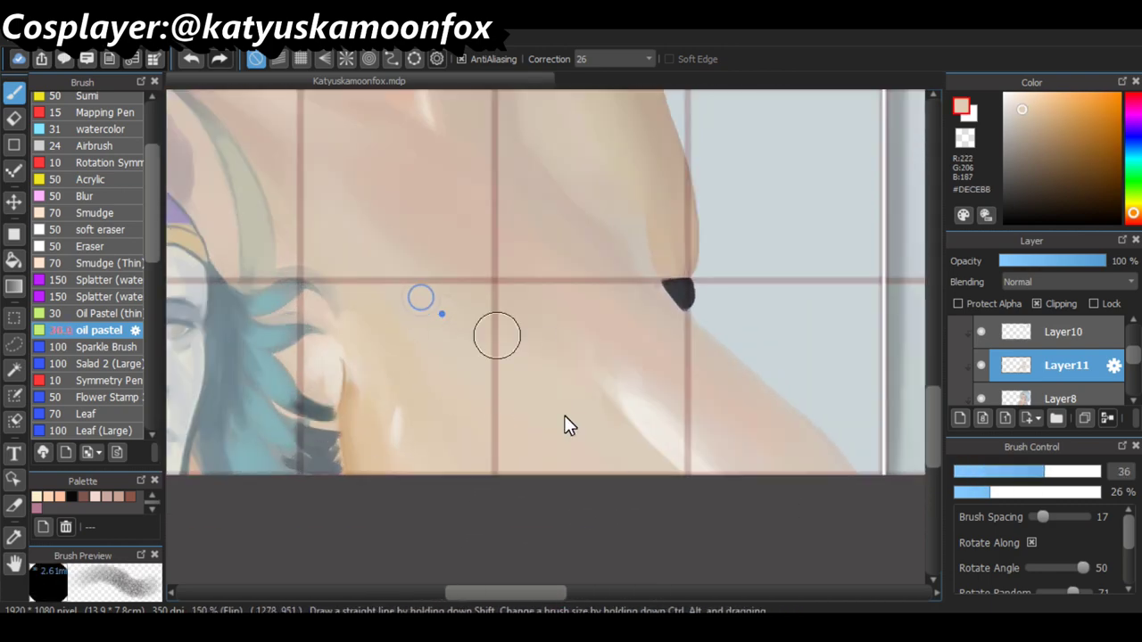
scroll(563, 415, "up", 2)
scroll(589, 591, "down", 2)
scroll(753, 384, "up", 2)
Blend the skin transitions around the upper arm and chest with sampled #D3BEAB at brush size 13.5 and 26% opacity
left_click(735, 347, "alt")
scroll(574, 606, "down", 4)
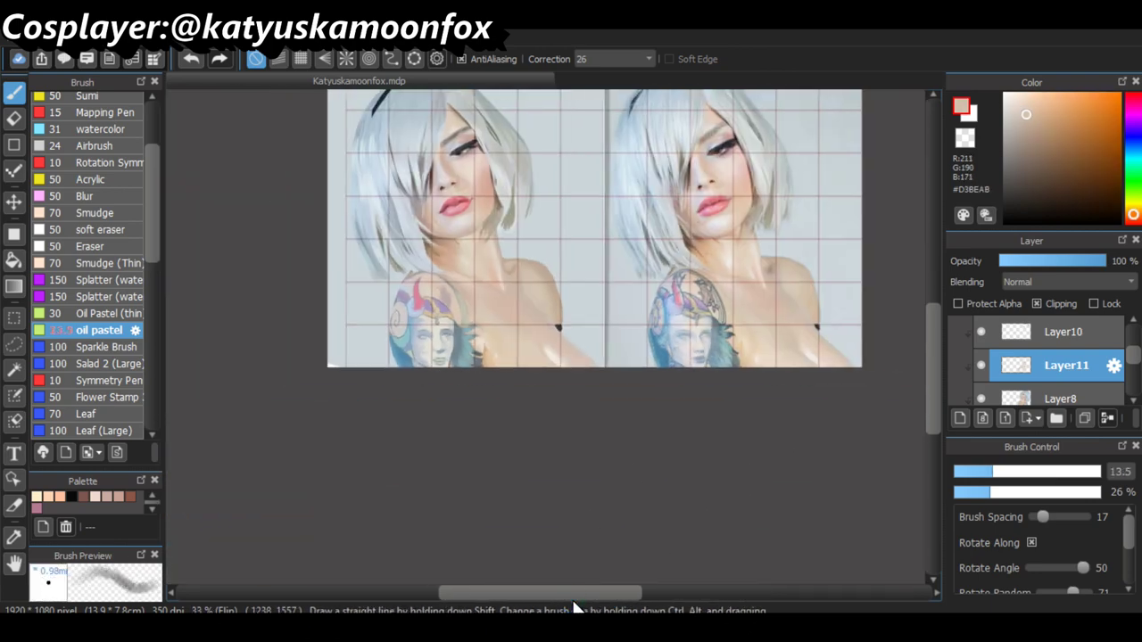
scroll(573, 607, "up", 5)
scroll(630, 350, "down", 1)
left_click(553, 339, "alt")
scroll(548, 596, "down", 2)
scroll(547, 596, "down", 2)
scroll(737, 400, "up", 3)
Refine the arm and shoulder tones with sampled #CAC3B6 at brush size 10.2 and 66% opacity
left_click(737, 400, "alt")
scroll(680, 593, "down", 3)
scroll(698, 596, "up", 4)
left_click_drag(698, 596, 612, 541)
left_click(480, 347, "alt")
scroll(657, 511, "down", 2)
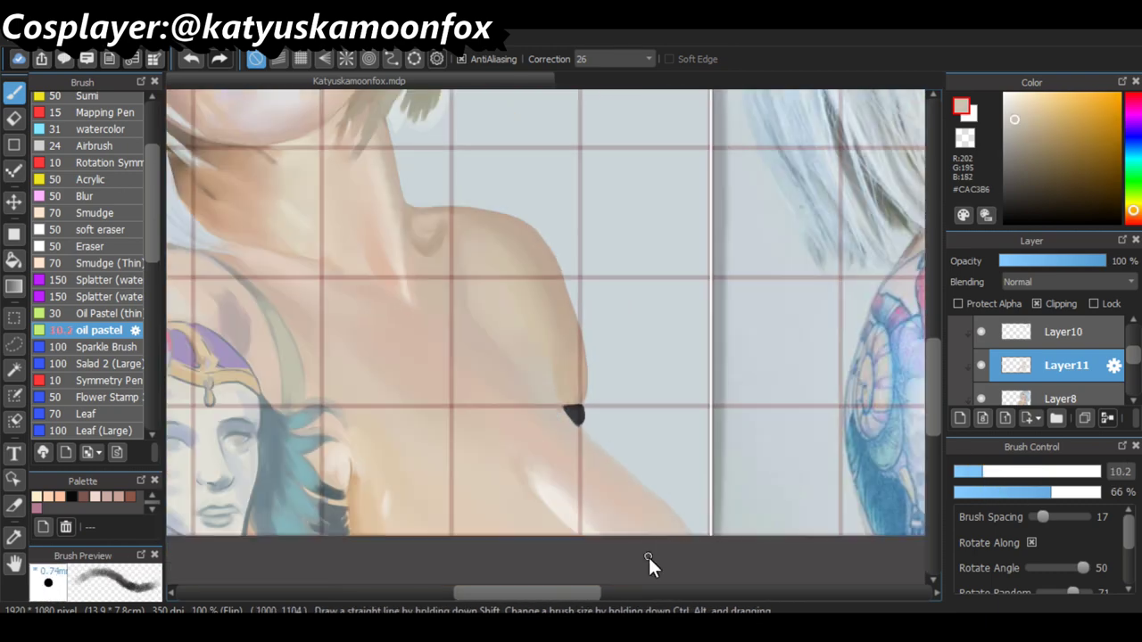
Select Layer10, erase stray paint with the eraser at size 10 and 100% opacity, and check the portrait in mirrored view
left_click(1062, 331)
scroll(383, 375, "up", 2)
key("e")
scroll(455, 344, "down", 5)
key("h")
key("h")
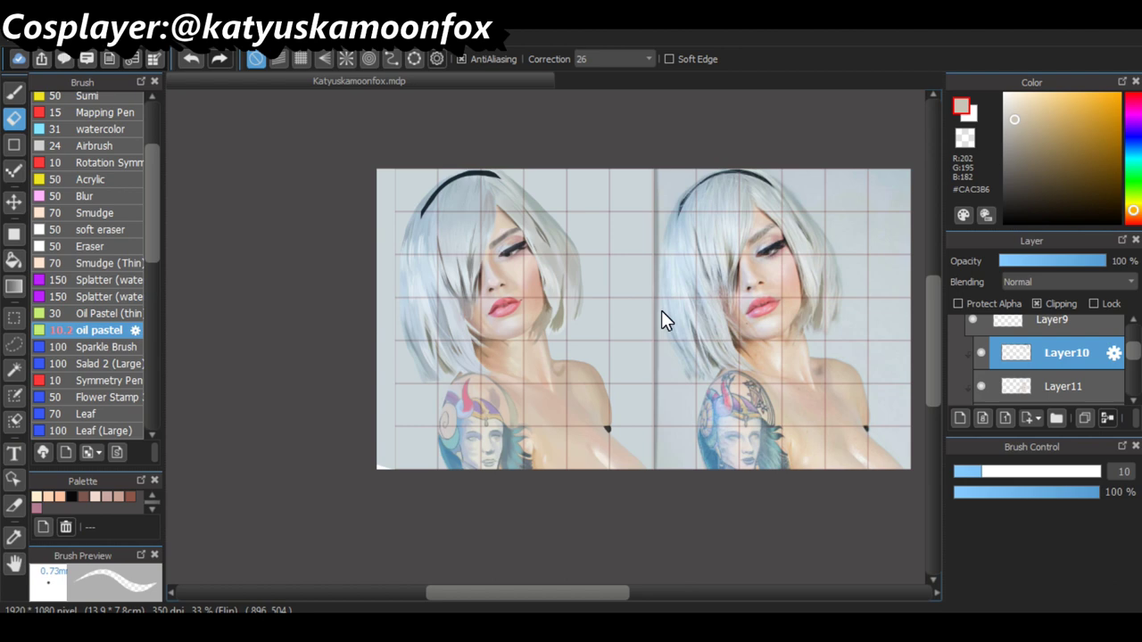